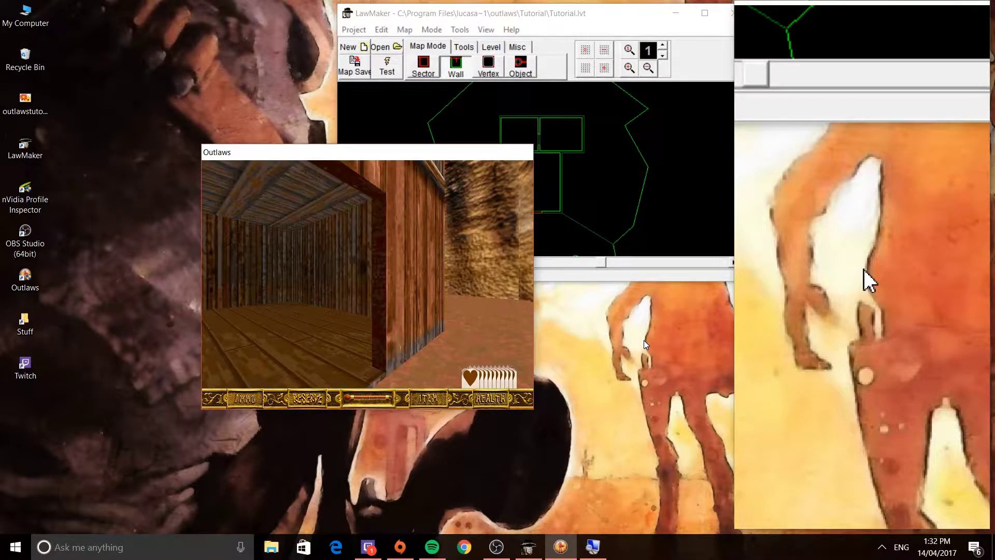
Step: Walk around the wooden building in the running test level and examine its doorway from several angles
{"action": "key", "text": "Left"}
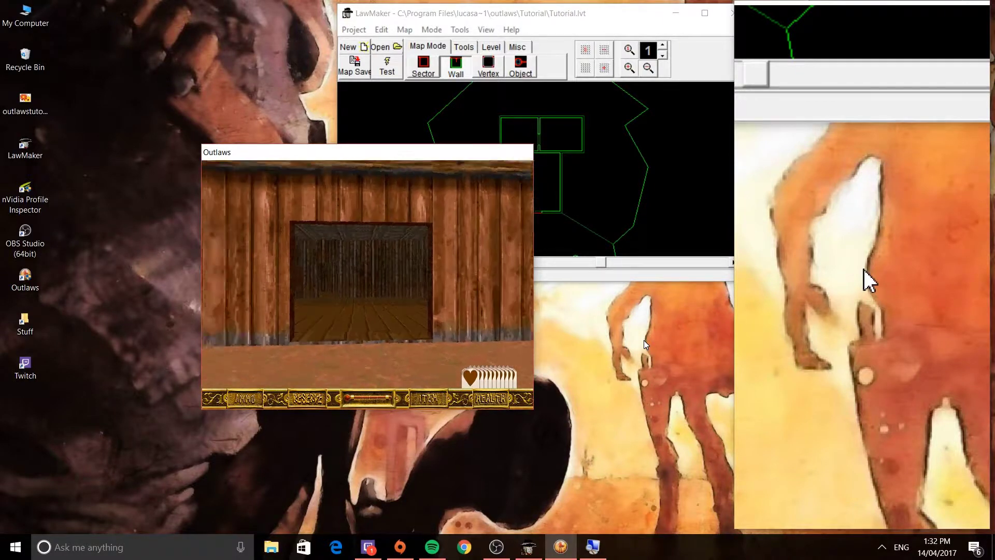
{"action": "key", "text": "Left"}
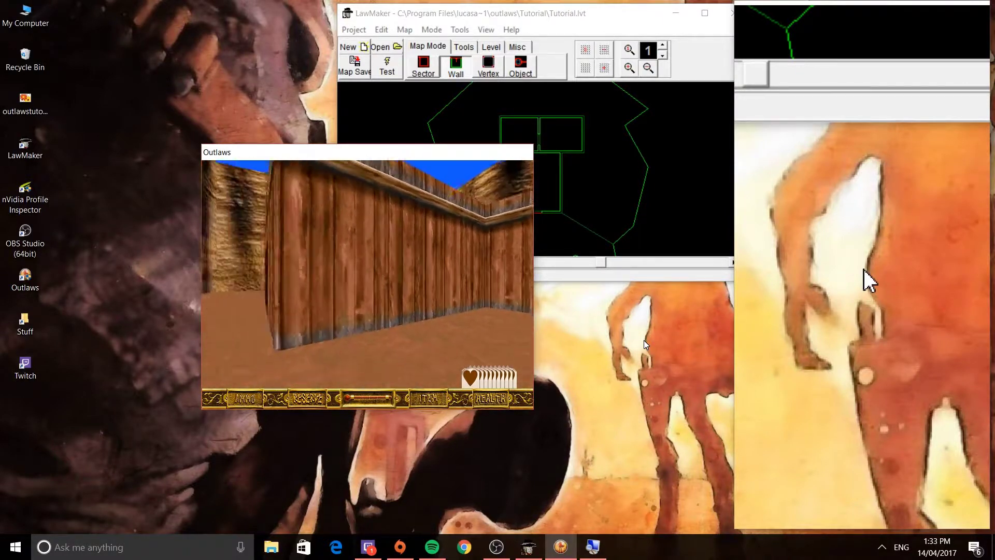
{"action": "key", "text": "Right"}
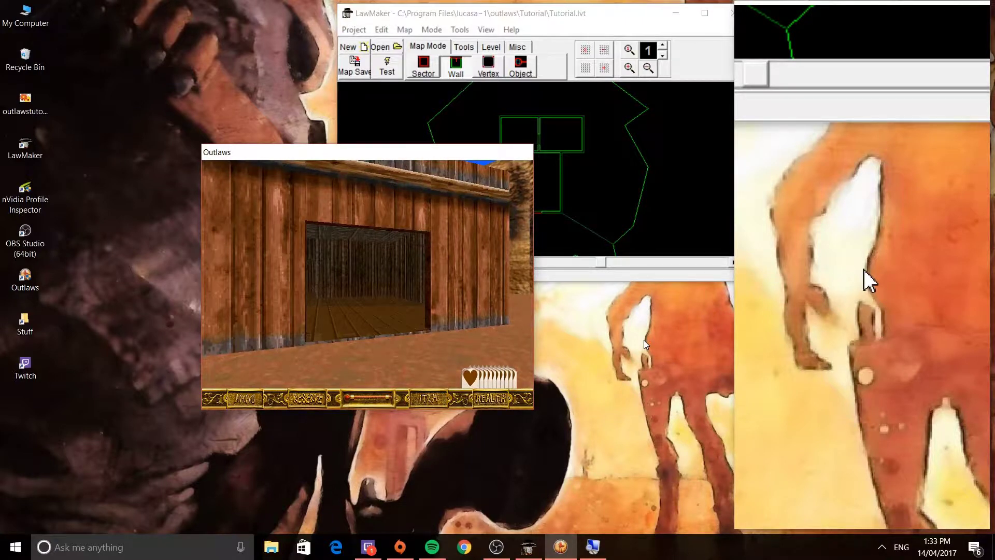
{"action": "key", "text": "Left"}
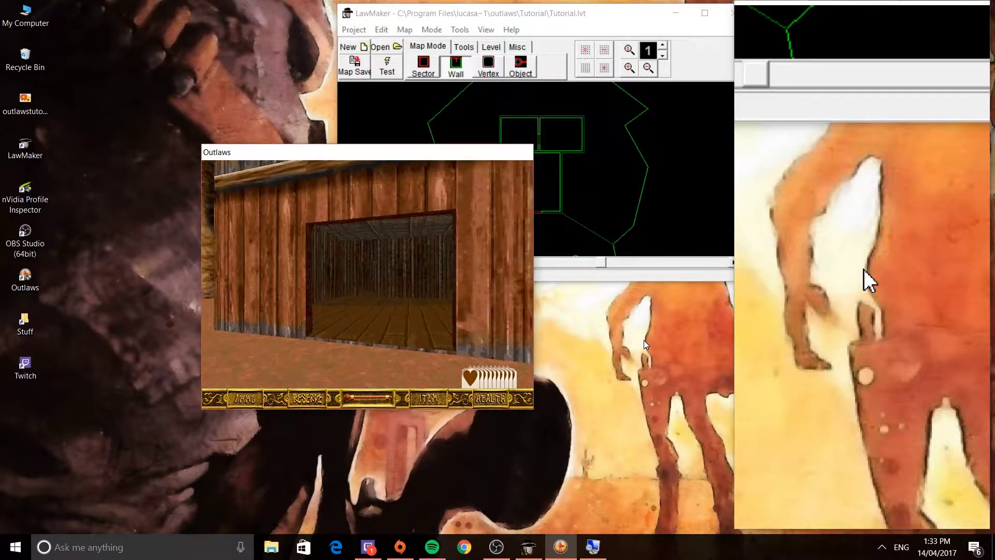
{"action": "key", "text": "Left"}
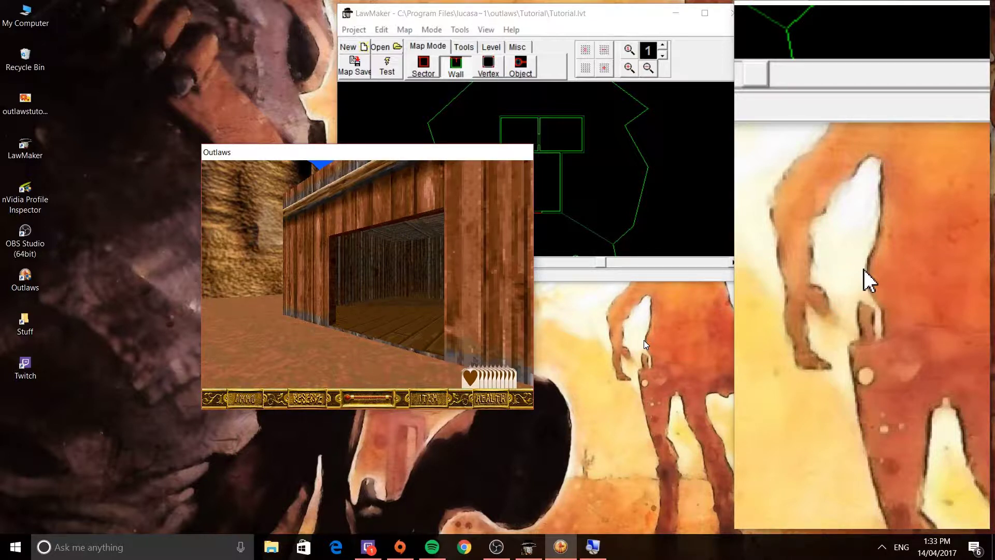
Step: Toggle fly mode with the "olairhead" cheat and rise above the front of the building to roof height
{"action": "type", "text": "olairhead"}
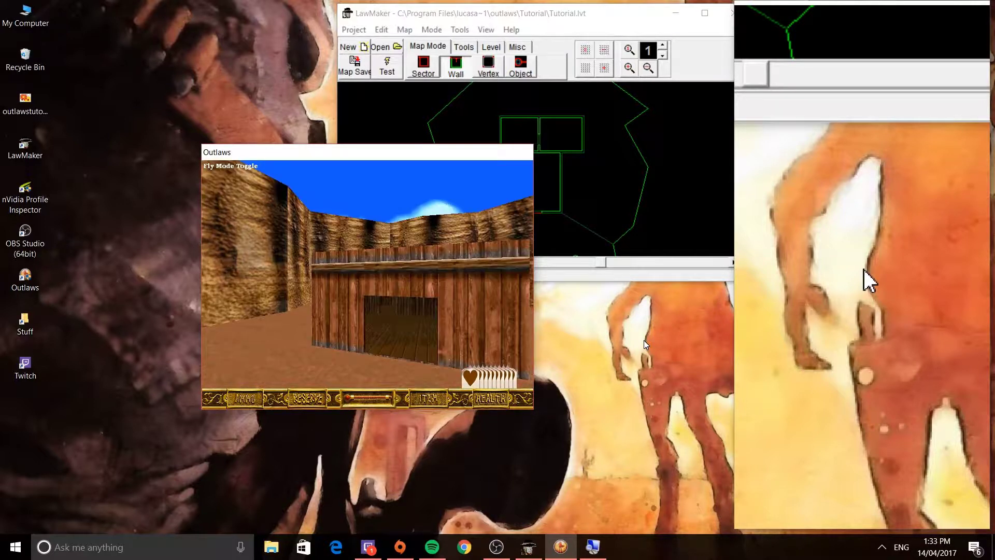
{"action": "key", "text": "Right"}
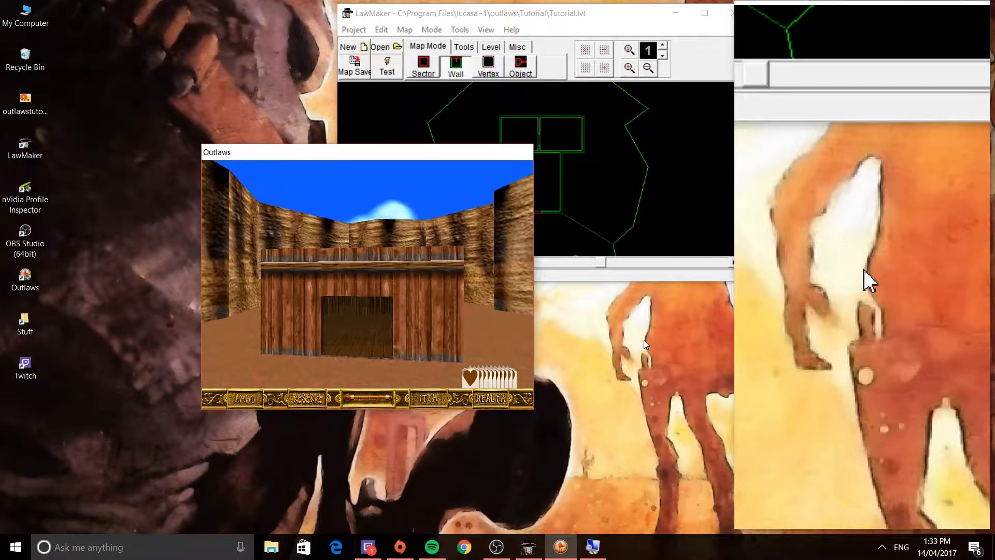
{"action": "key", "text": "Page_Down"}
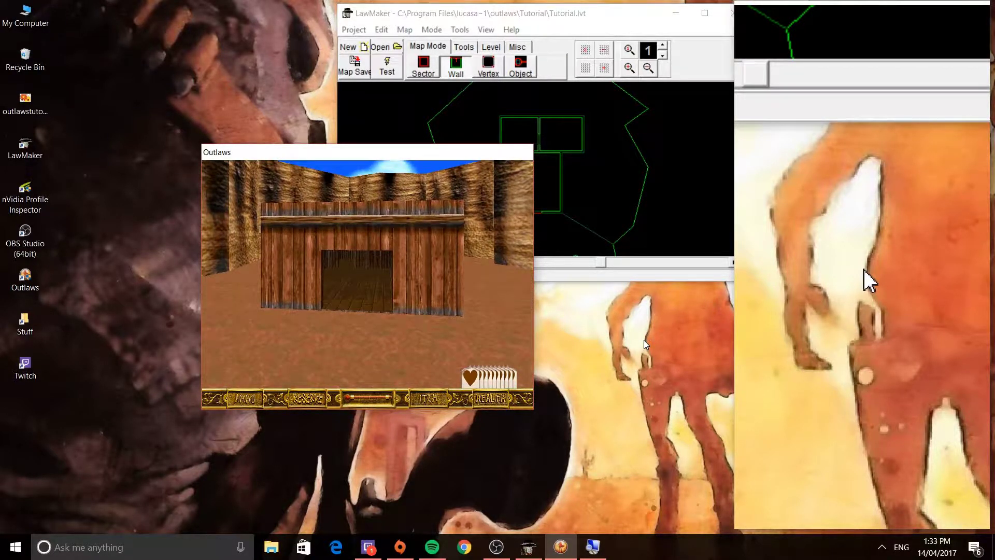
{"action": "key", "text": "space"}
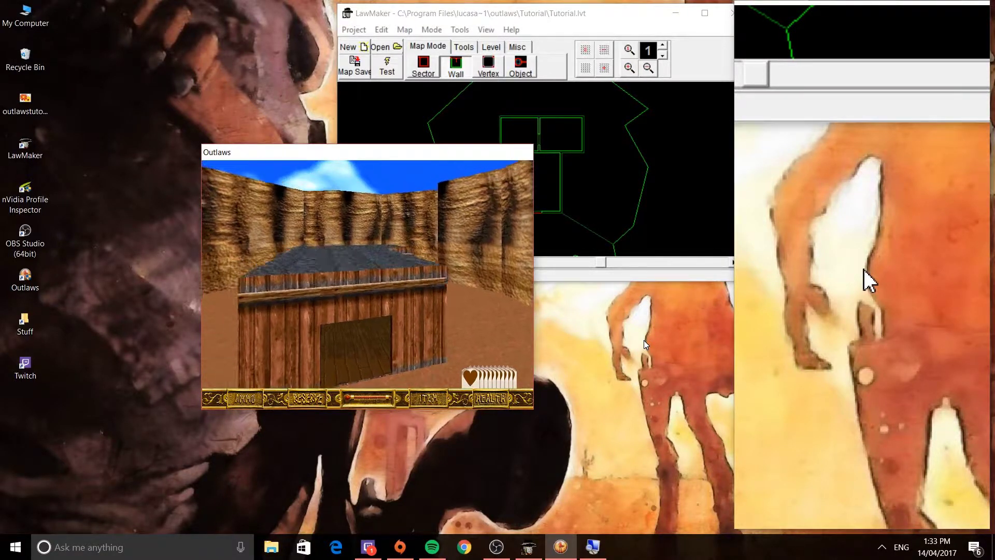
{"action": "key", "text": "Up"}
{"action": "key", "text": "Page_Up"}
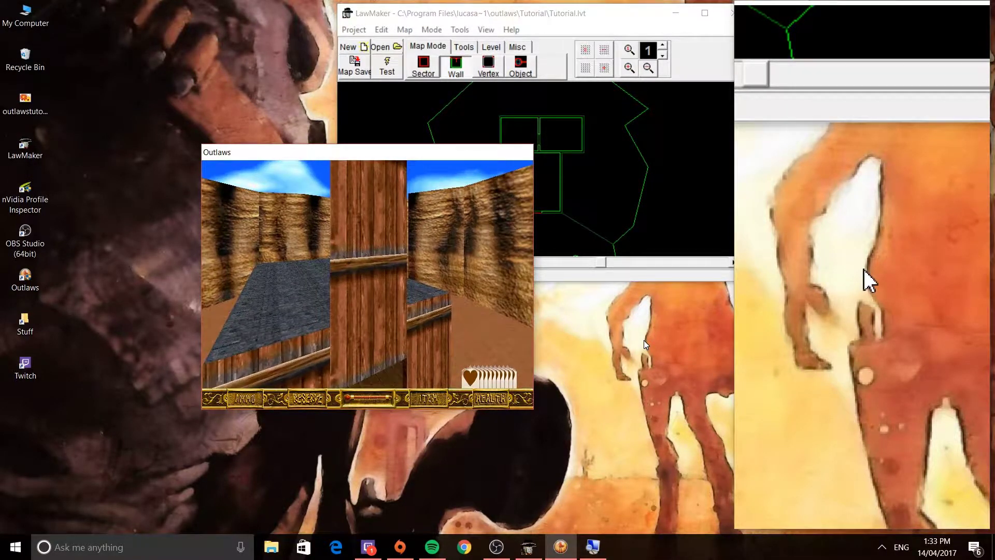
Step: Fly around the building at different heights and angles, examining the wall section above the doorway and the roof
{"action": "key", "text": "Page_Down"}
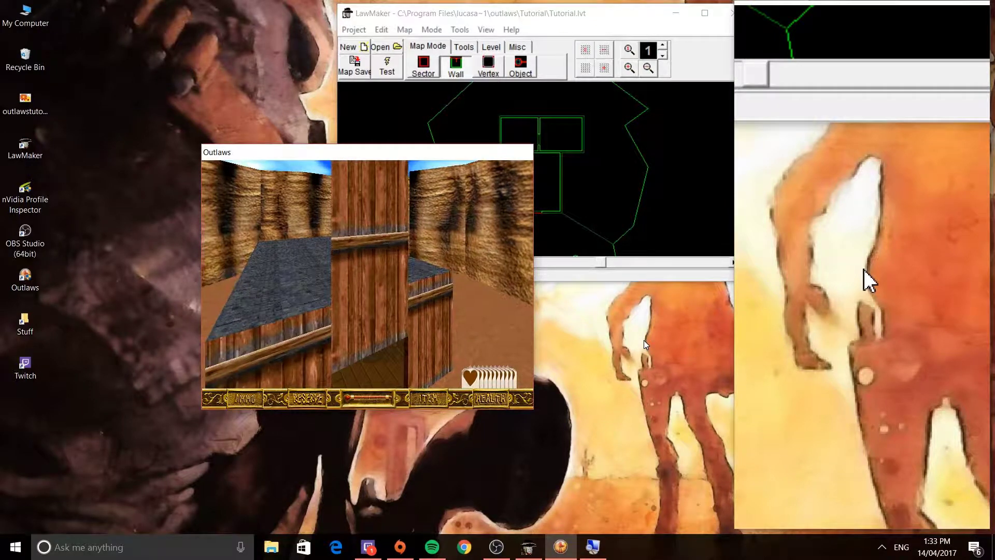
{"action": "key", "text": "Page_Up"}
{"action": "key", "text": "Left"}
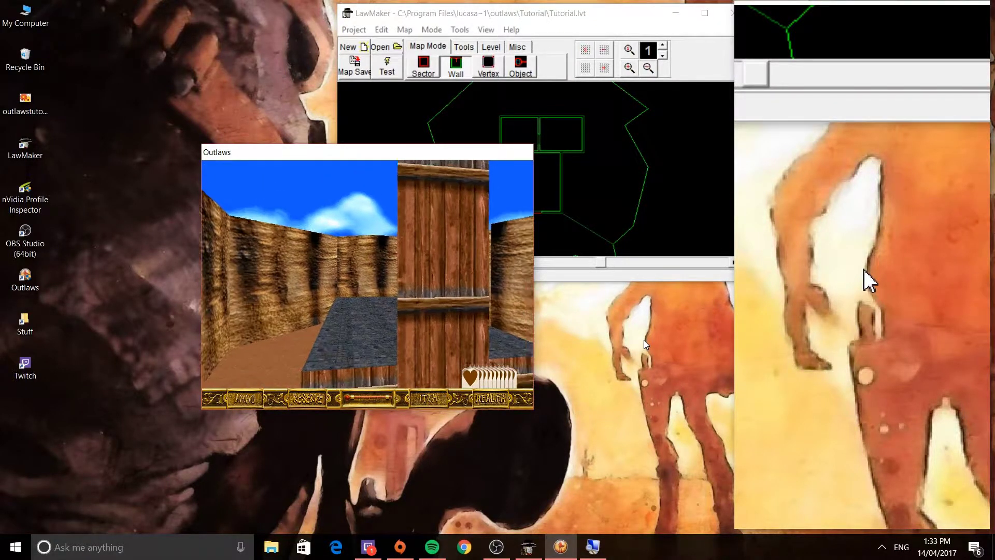
{"action": "key", "text": "Right"}
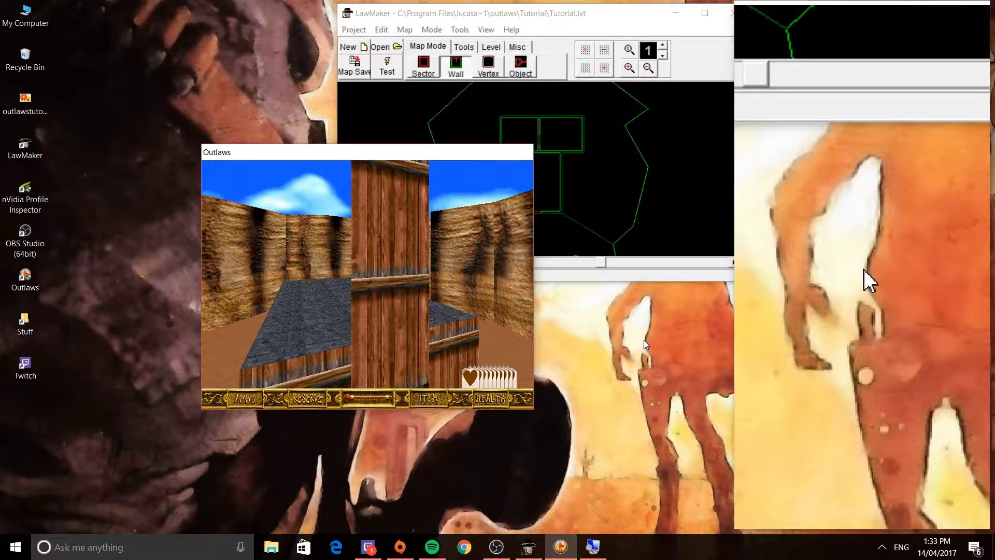
{"action": "key", "text": "Right"}
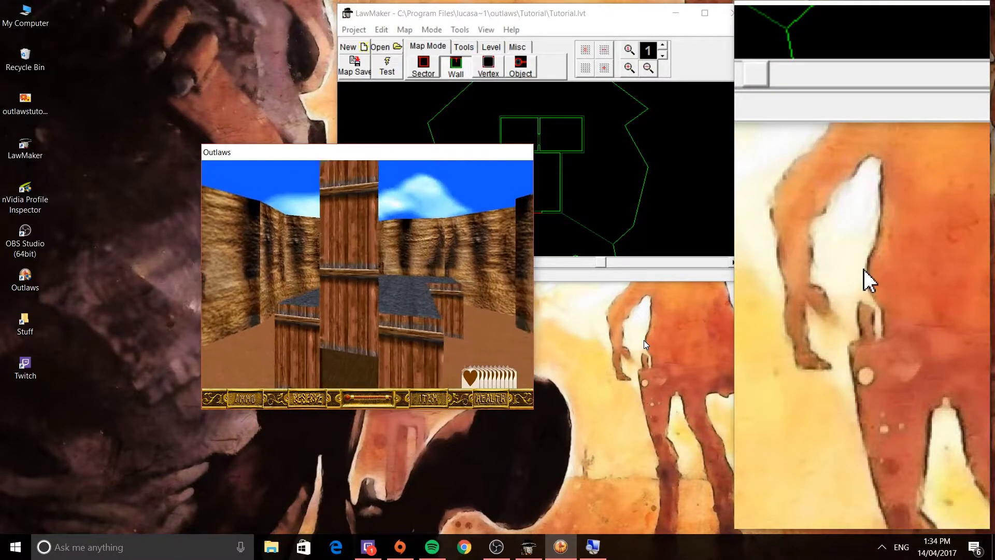
{"action": "key", "text": "Left"}
{"action": "key", "text": "Up"}
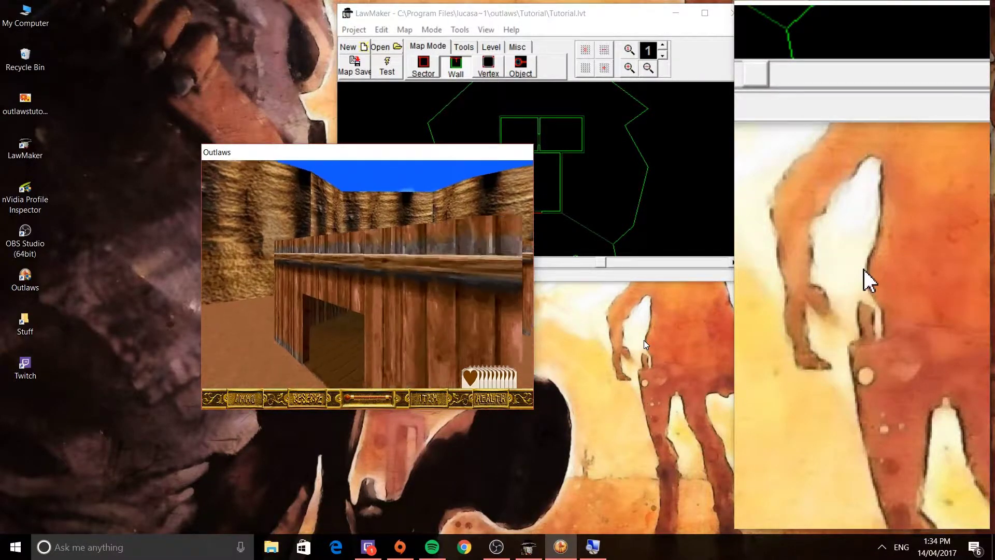
{"action": "key", "text": "x"}
{"action": "key", "text": "Page_Down"}
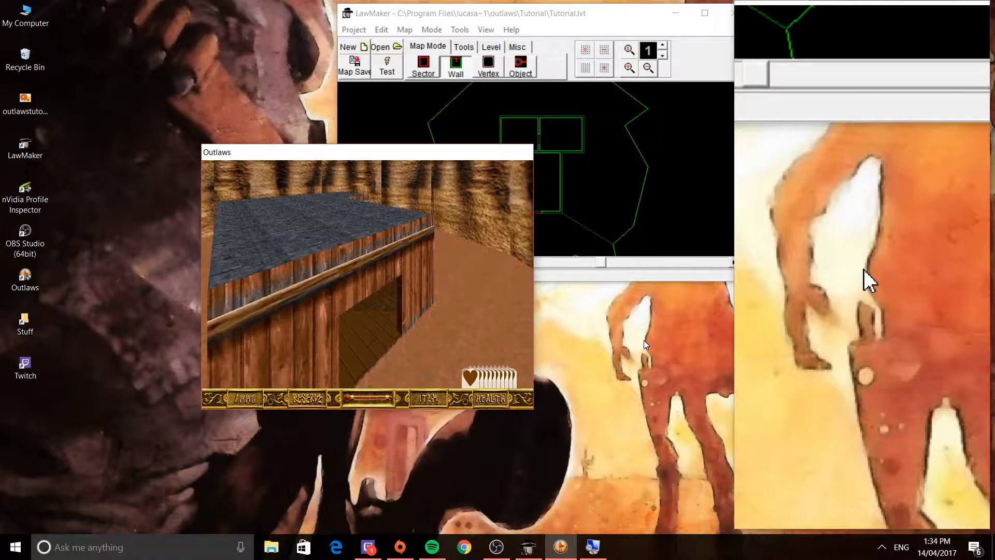
{"action": "key", "text": "Page_Up"}
{"action": "key", "text": "x"}
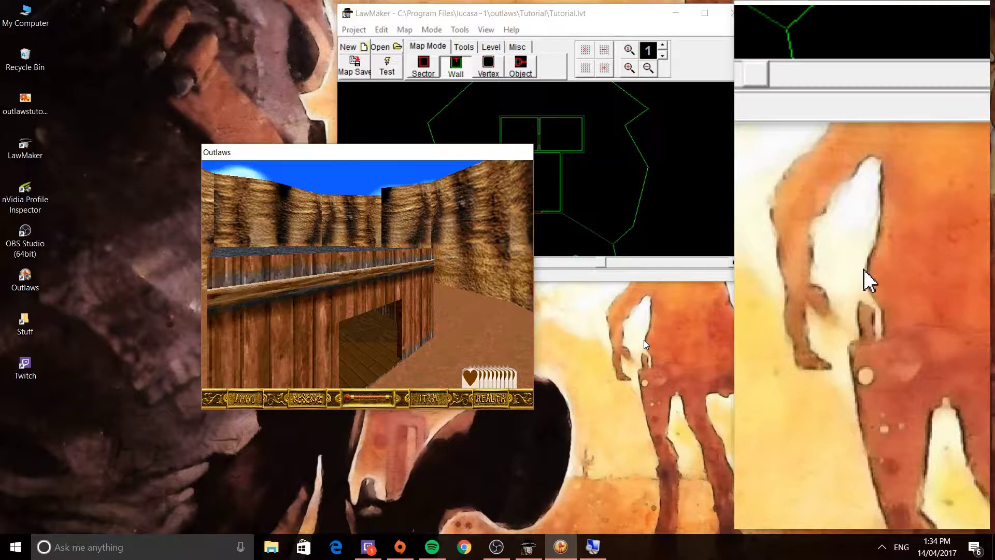
{"action": "key", "text": "Up"}
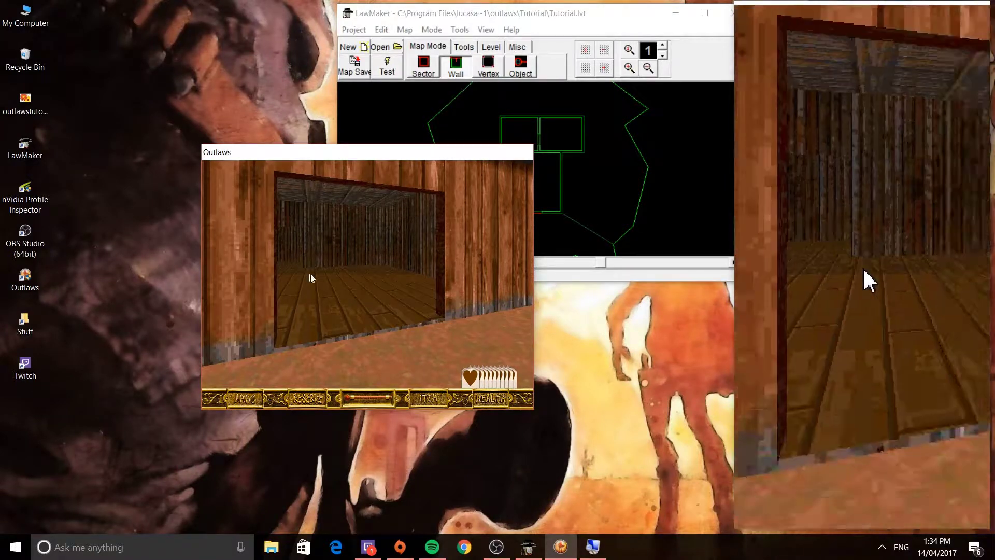
{"action": "key", "text": "space"}
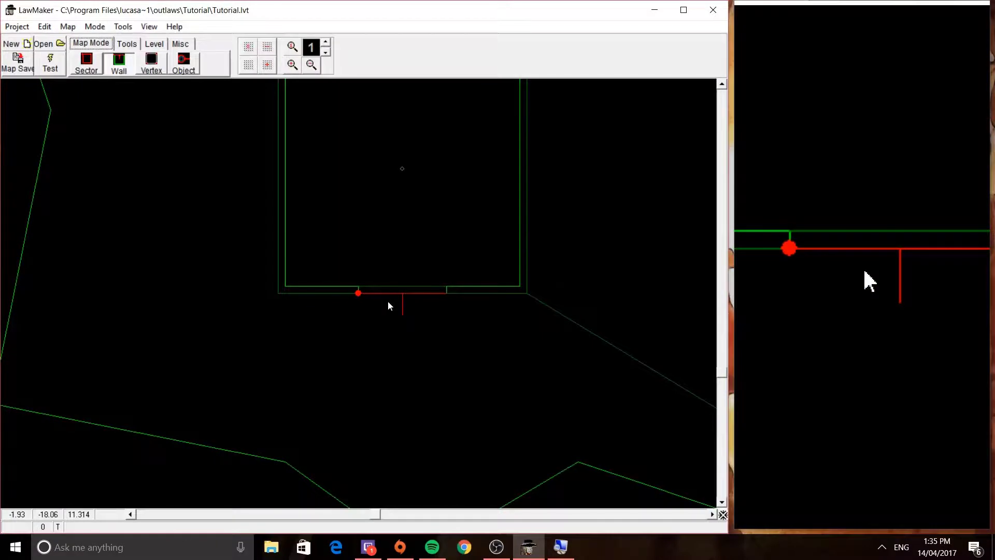
Step: In LawMaker, compare the overlapping walls at the building's doorway on layers 1 and 2
{"action": "left_click", "coordinate": [387, 301]}
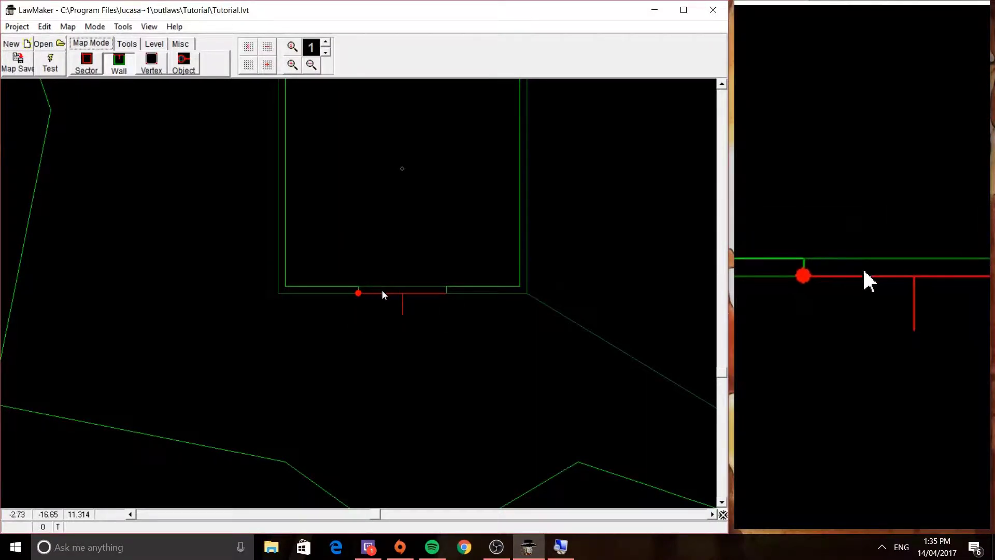
{"action": "key", "text": "f"}
{"action": "key", "text": "f"}
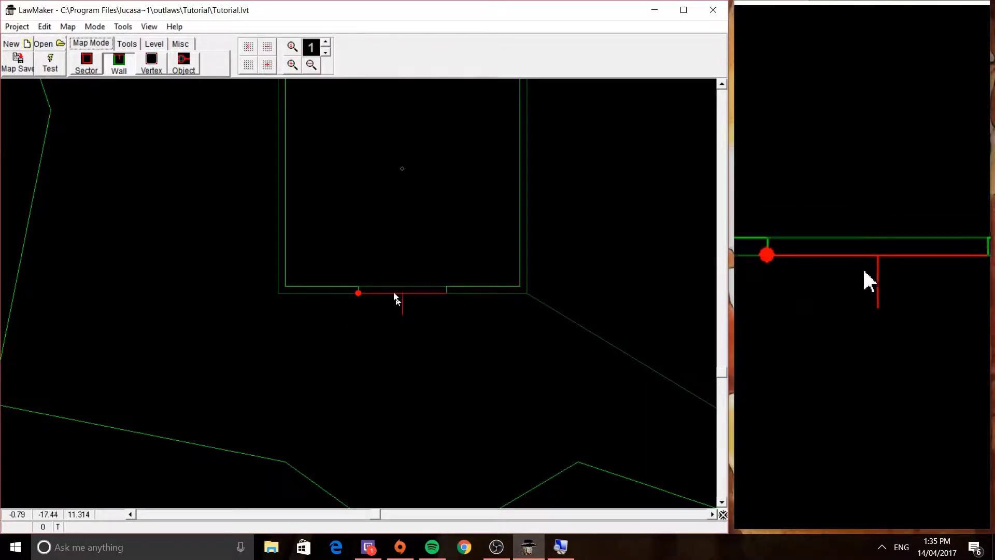
{"action": "left_click", "coordinate": [325, 43]}
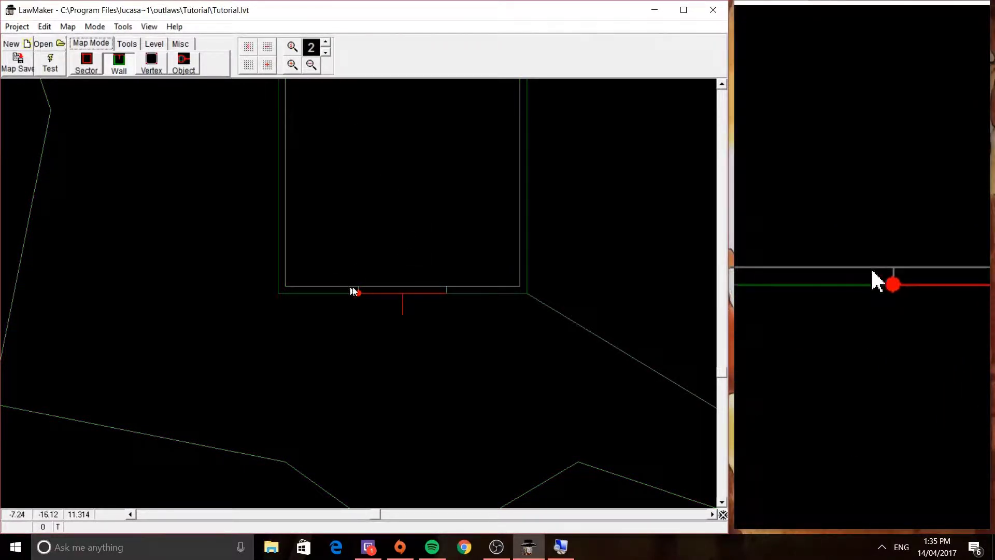
{"action": "key", "text": "f"}
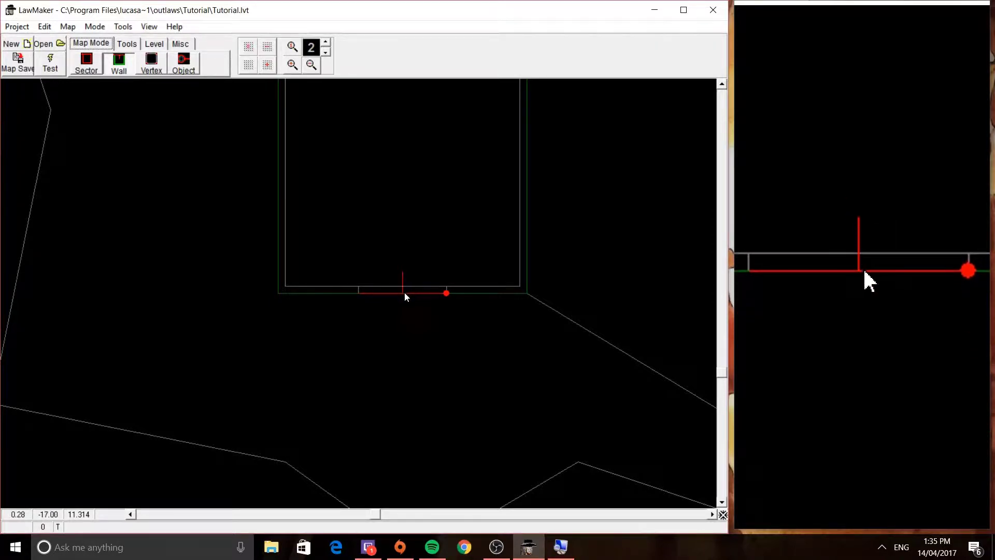
Step: Return to layer 1, select the outer doorway wall that faces away from the building, and remake its adjoins
{"action": "left_click", "coordinate": [326, 53]}
{"action": "key", "text": "f"}
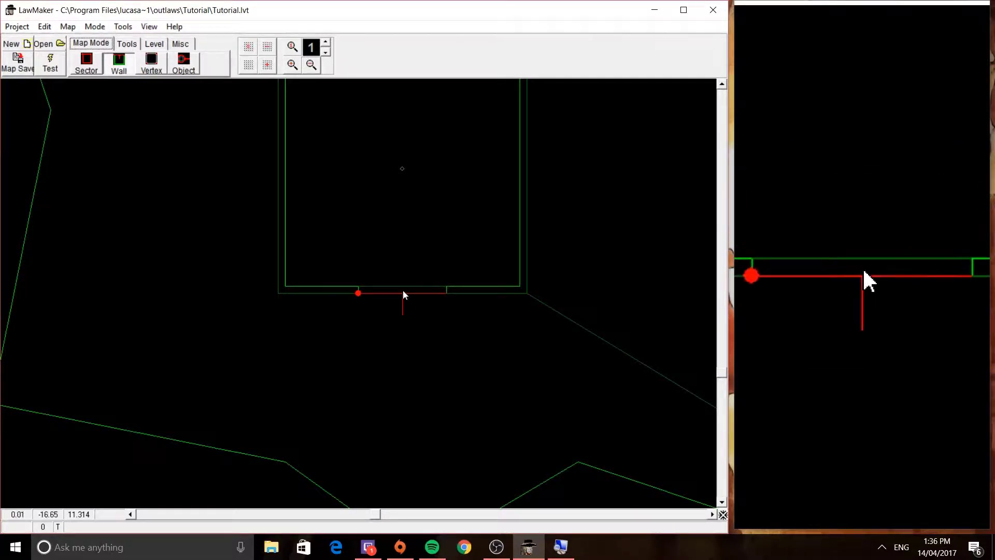
{"action": "key", "text": "f"}
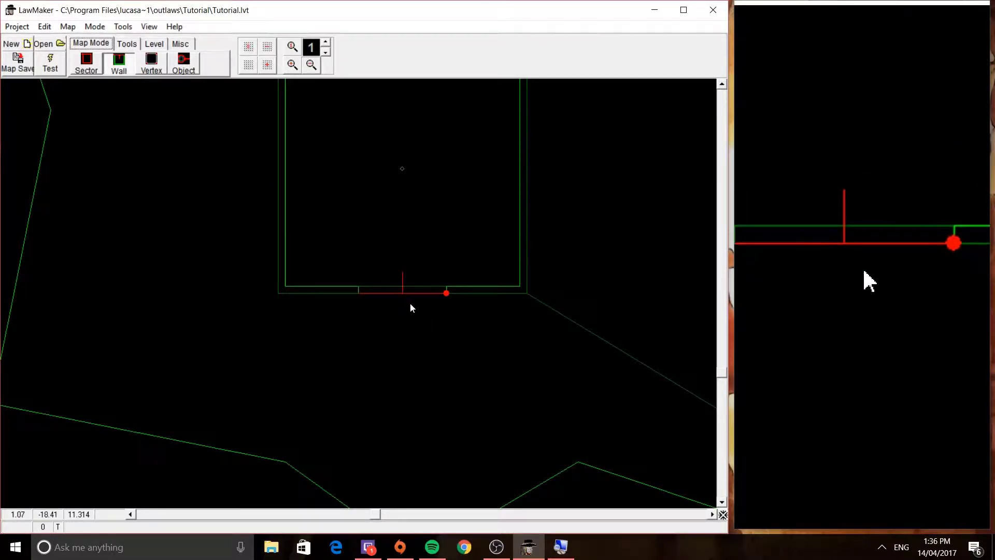
{"action": "key", "text": "f"}
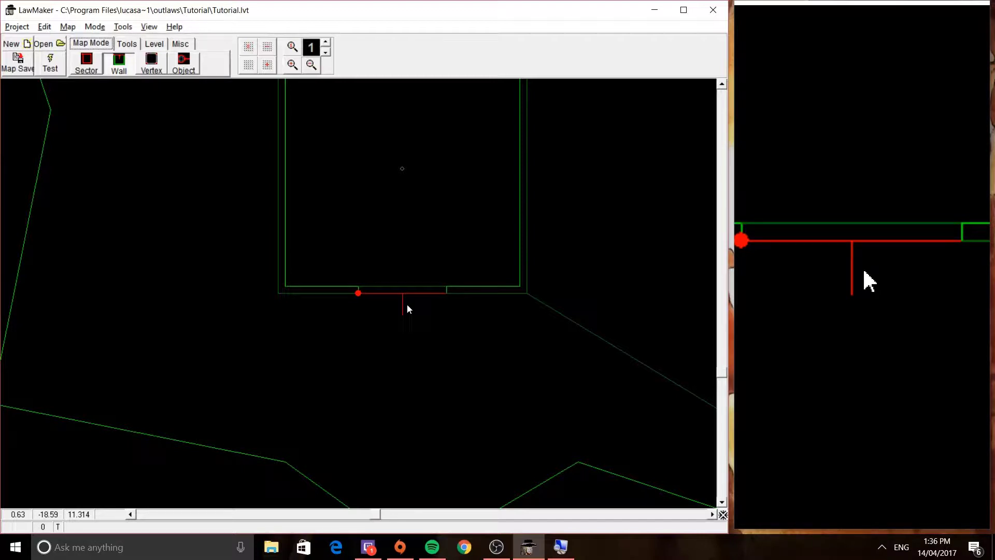
{"action": "key", "text": "u"}
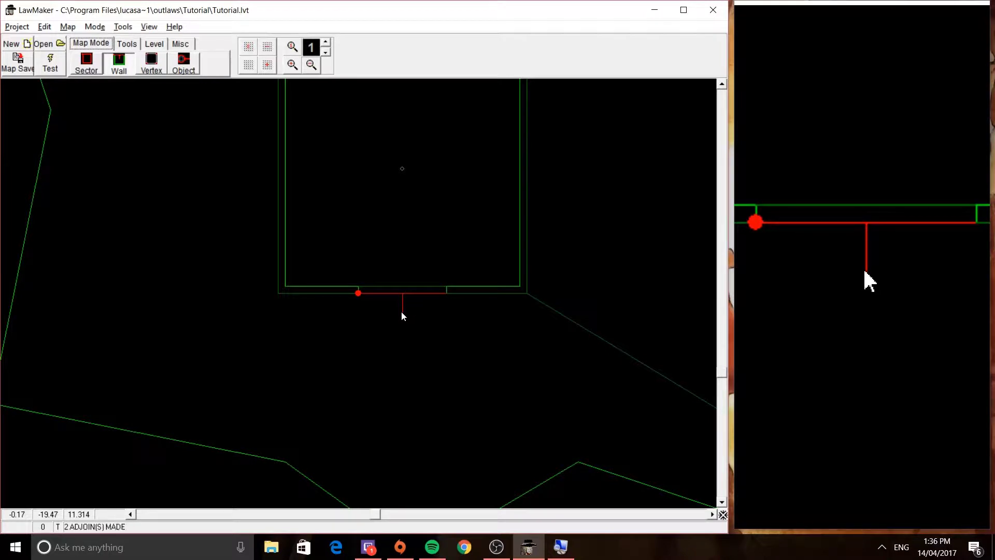
{"action": "key", "text": "a"}
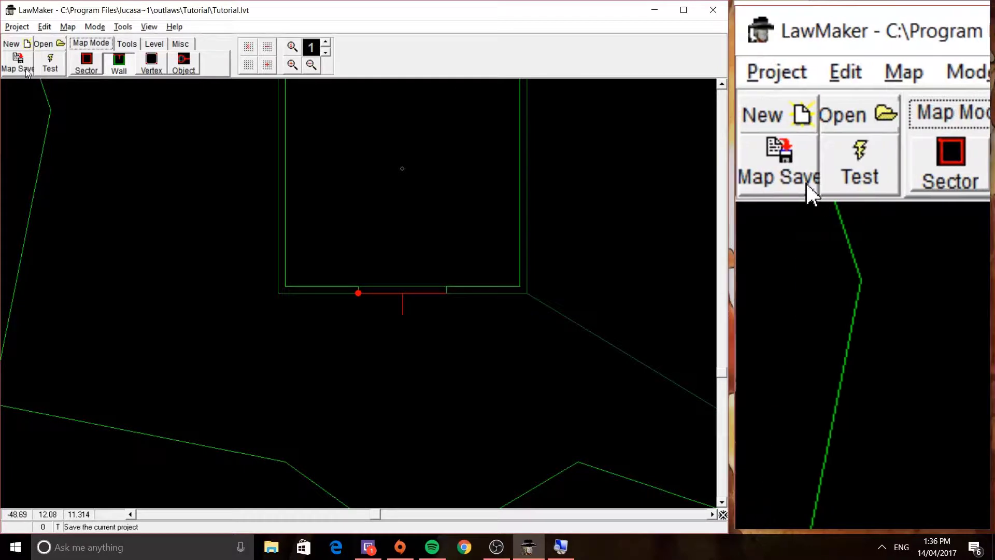
Step: Test the level in Outlaws and inspect the wall above the doorway from outside in fly mode
{"action": "left_click", "coordinate": [46, 68]}
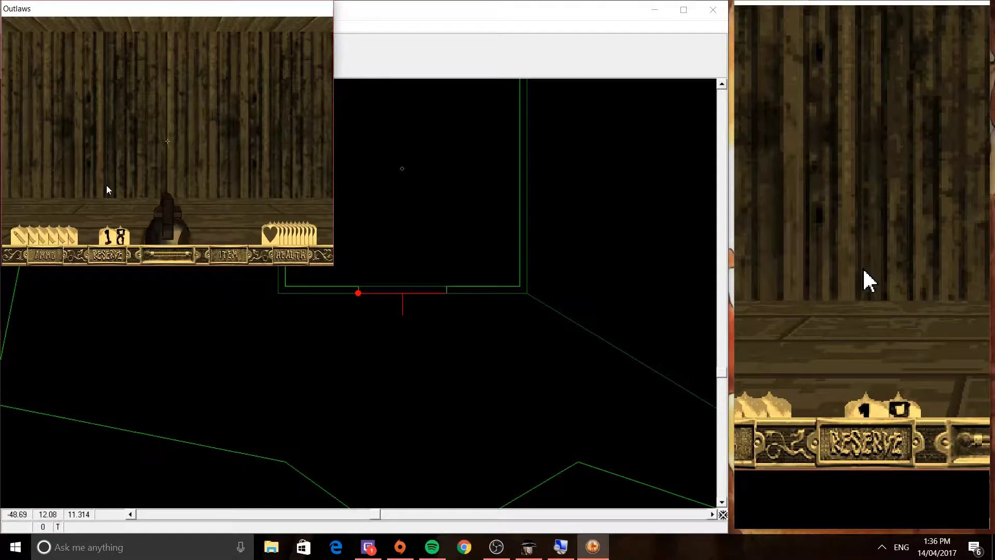
{"action": "key", "text": "Down"}
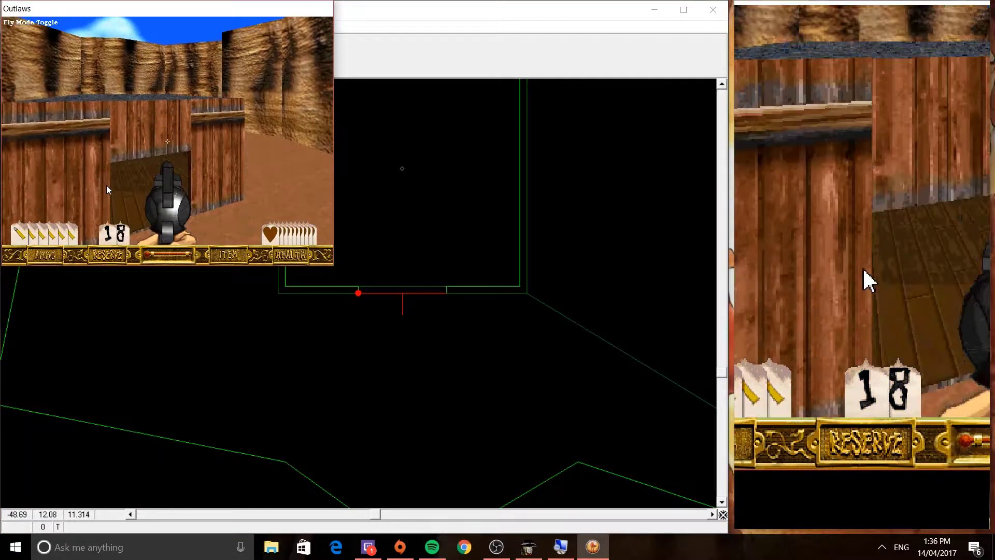
{"action": "key", "text": "Up"}
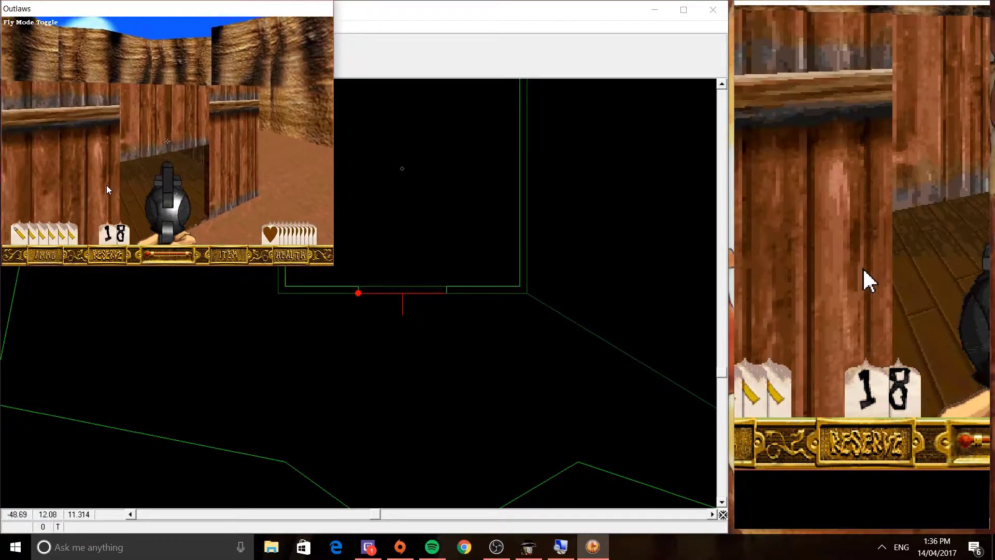
{"action": "key", "text": "Right"}
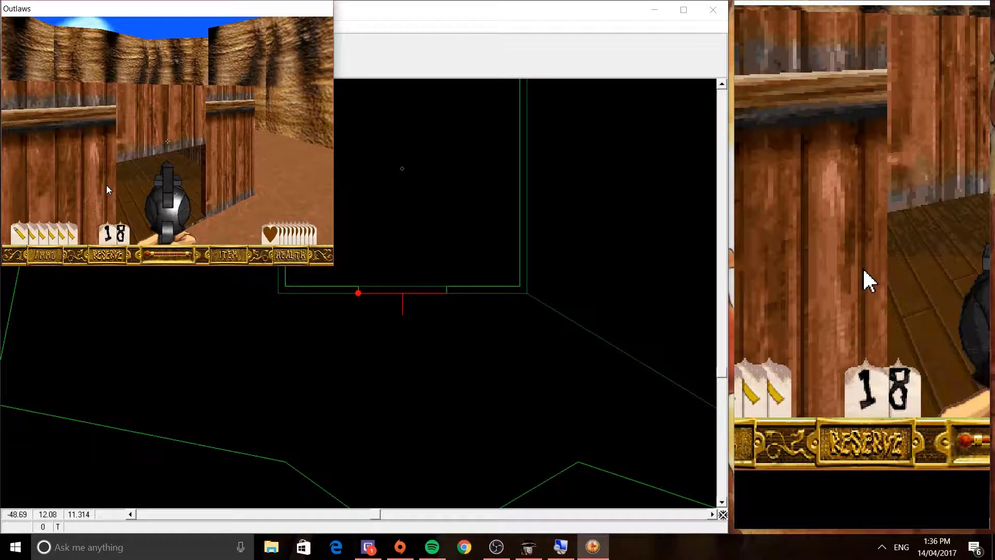
{"action": "key", "text": "Left"}
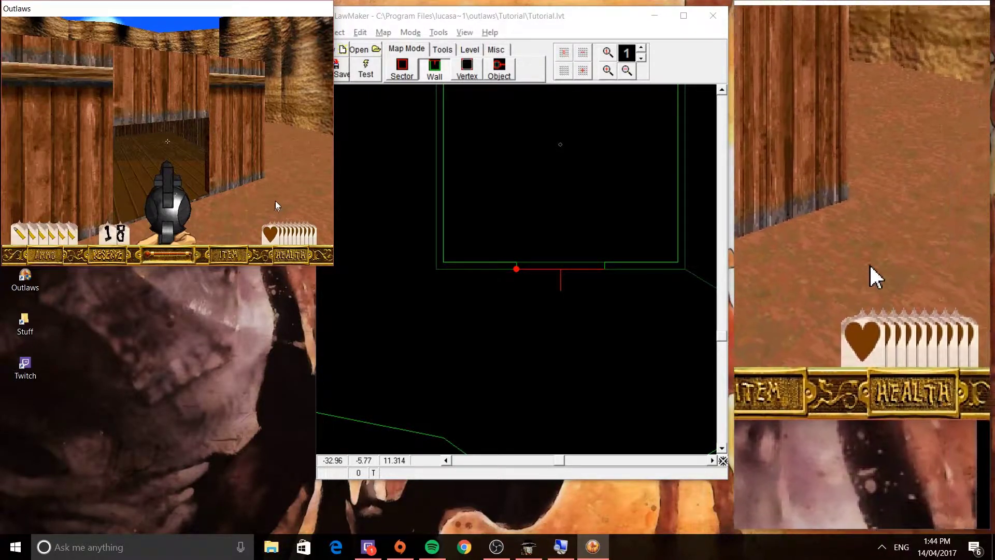
Step: Search Windows for Notepad and open a blank document
{"action": "left_click", "coordinate": [129, 551]}
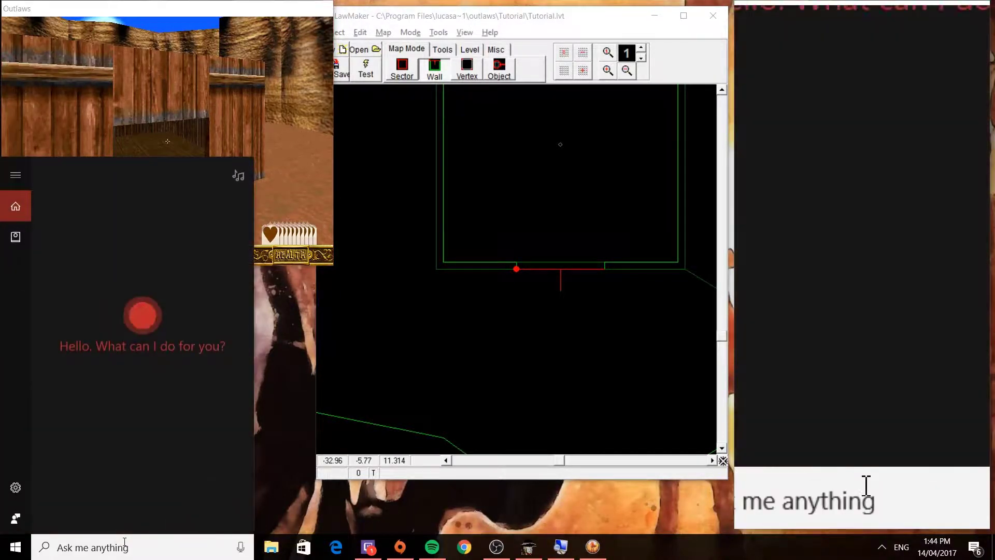
{"action": "type", "text": "NOTEPAD"}
{"action": "key", "text": "Return"}
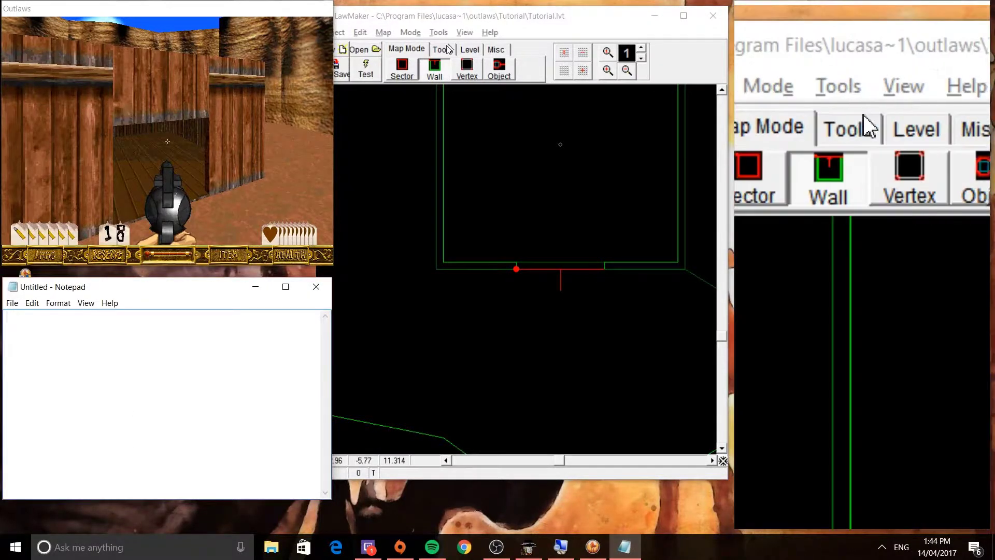
Step: In LawMaker, open the properties of the building's doorway sector and note its ceiling height, 10, in Notepad
{"action": "left_click", "coordinate": [402, 72]}
{"action": "left_click", "coordinate": [402, 72]}
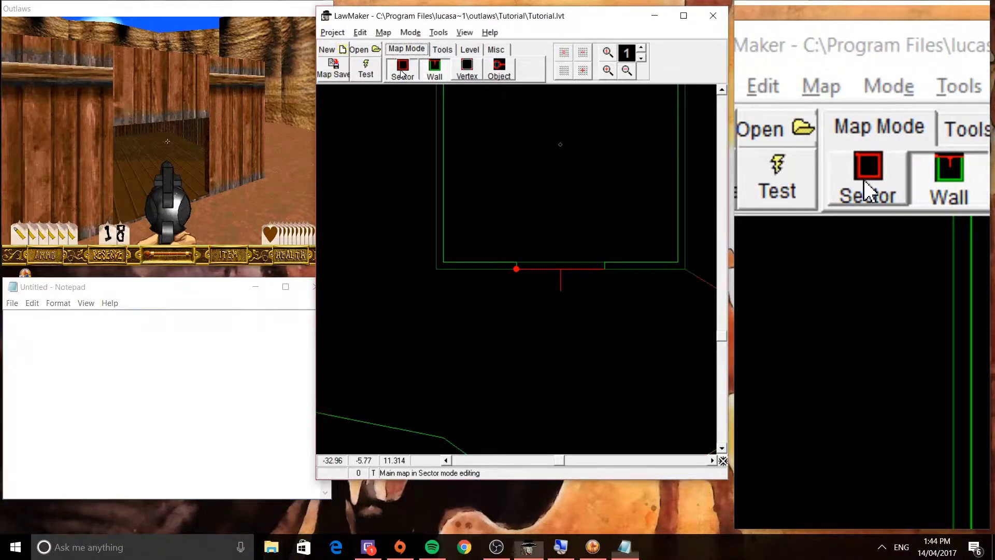
{"action": "double_click", "coordinate": [544, 269]}
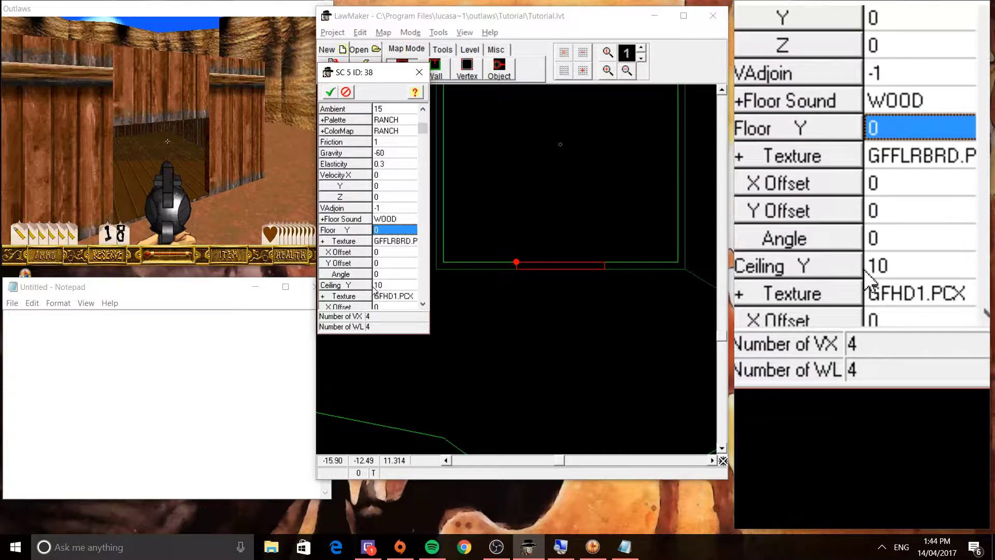
{"action": "left_click", "coordinate": [201, 332]}
{"action": "type", "text": "10"}
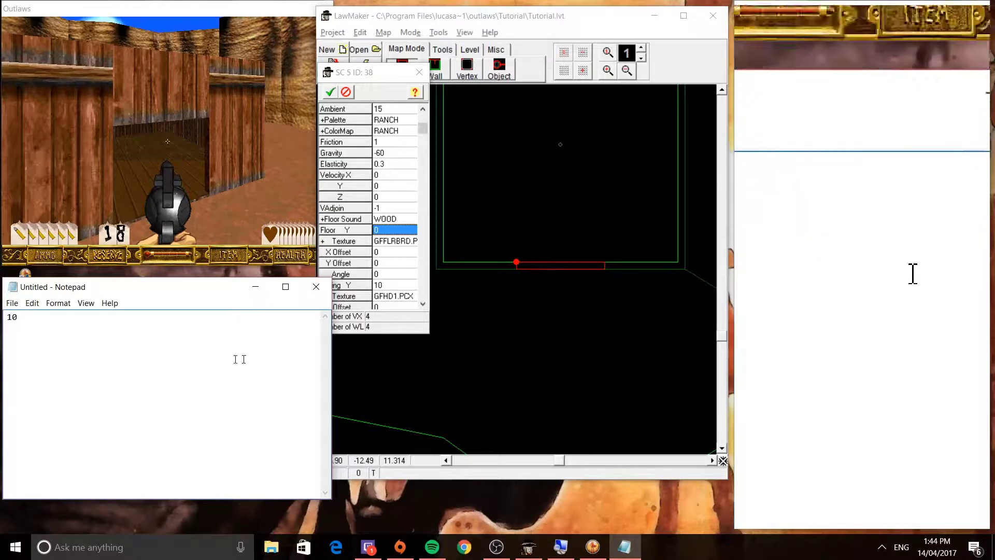
Step: Open the outdoor sector's properties, then note its floor height, -0.25, and the difference, 10.25, in Notepad
{"action": "left_click", "coordinate": [622, 297]}
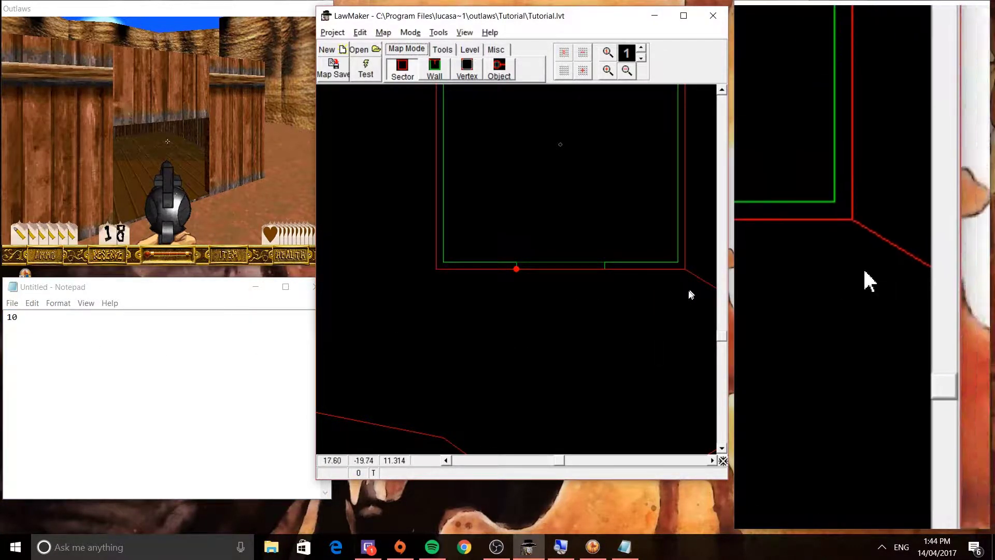
{"action": "double_click", "coordinate": [602, 306]}
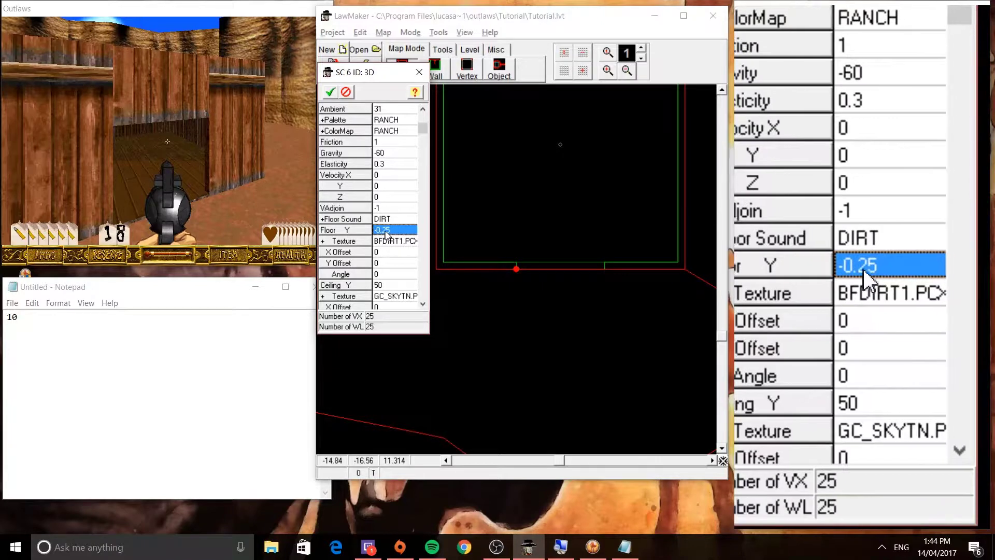
{"action": "left_click", "coordinate": [171, 323]}
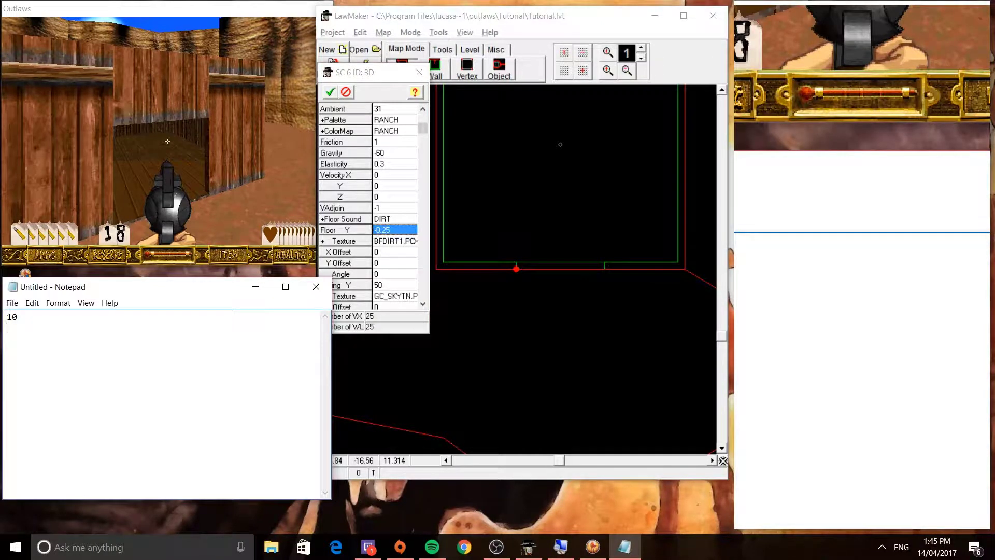
{"action": "type", "text": "-0.25"}
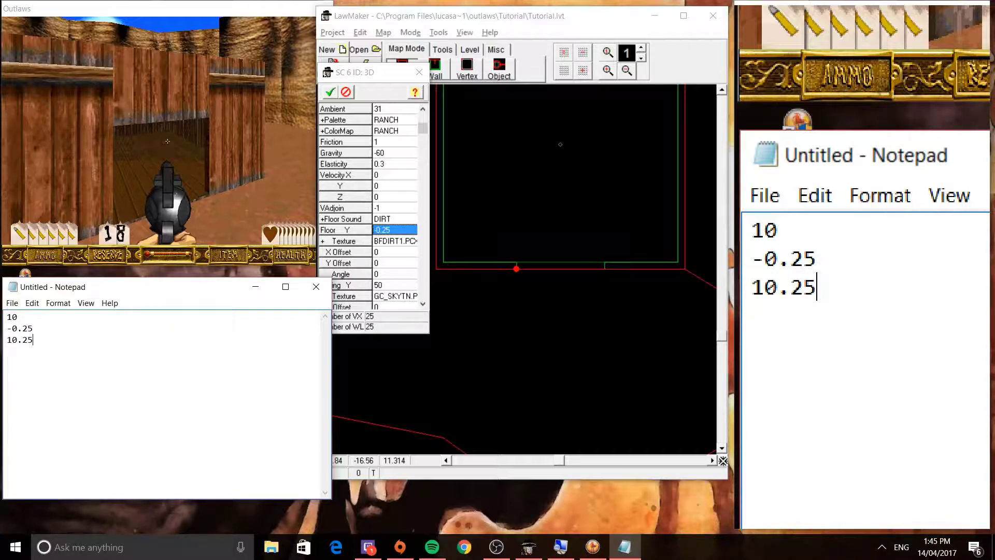
Step: Close the sector properties and open the properties of the outer doorway wall that faces away from the building
{"action": "left_click", "coordinate": [427, 74]}
{"action": "left_click", "coordinate": [419, 72]}
{"action": "left_click", "coordinate": [435, 70]}
{"action": "double_click", "coordinate": [560, 269]}
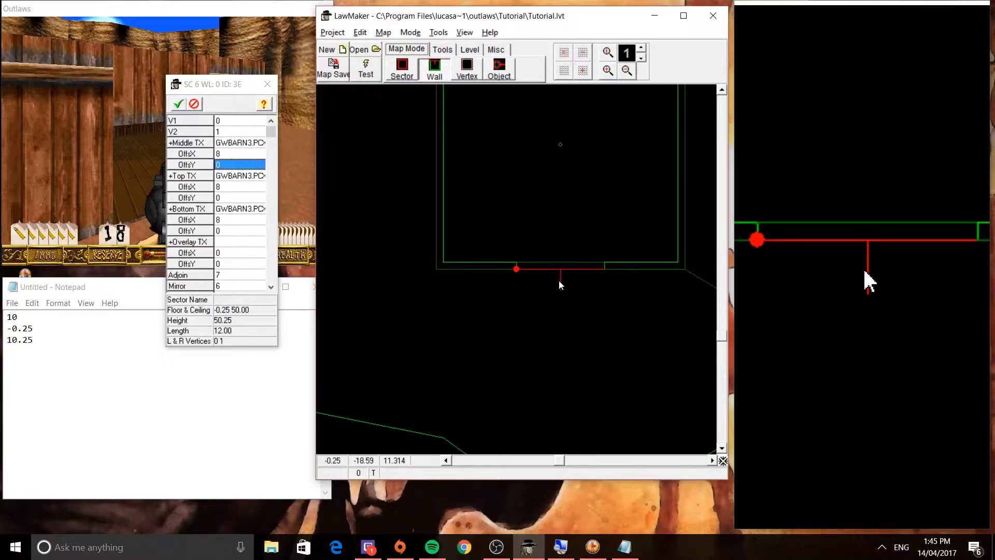
{"action": "left_click_drag", "start_coordinate": [262, 87], "coordinate": [458, 111]}
Step: Switch to Outlaws and examine the texture above the doorway from different viewing angles
{"action": "left_click", "coordinate": [188, 10]}
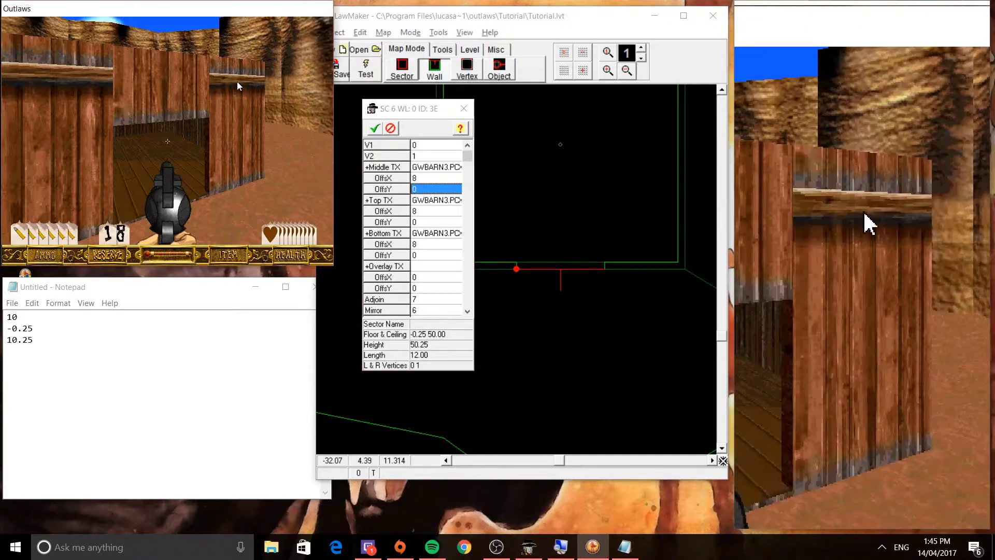
{"action": "left_click_drag", "start_coordinate": [187, 10], "coordinate": [198, 50]}
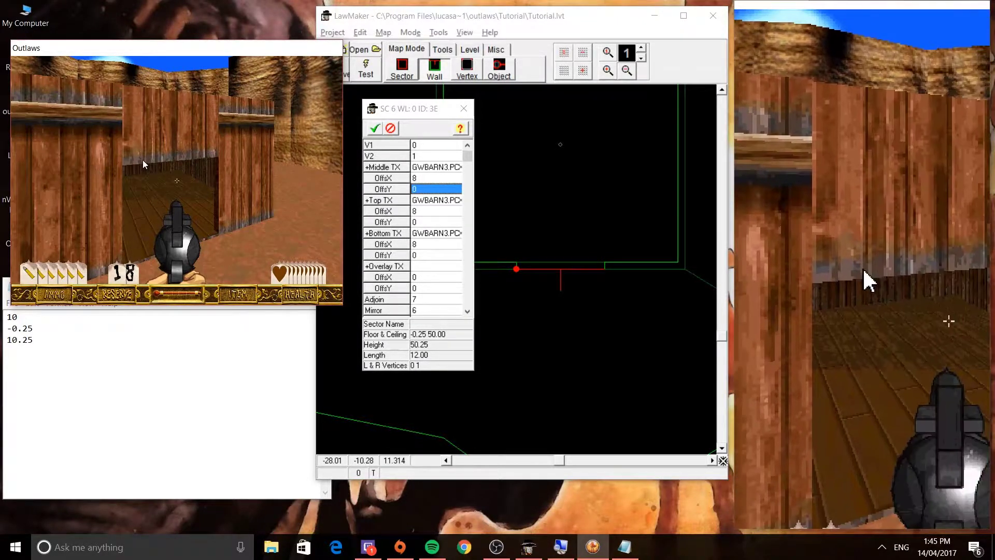
{"action": "key", "text": "Page_Up"}
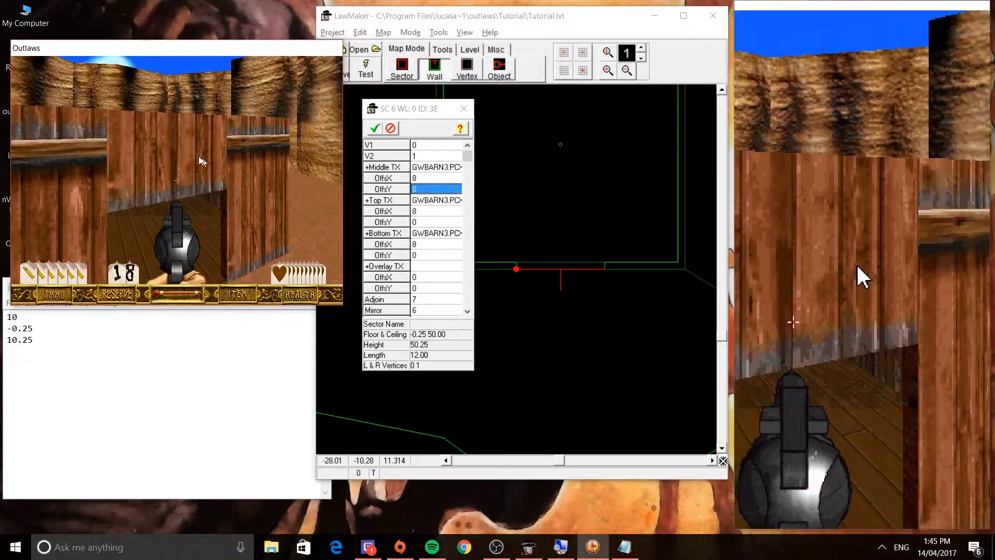
{"action": "key", "text": "Page_Down"}
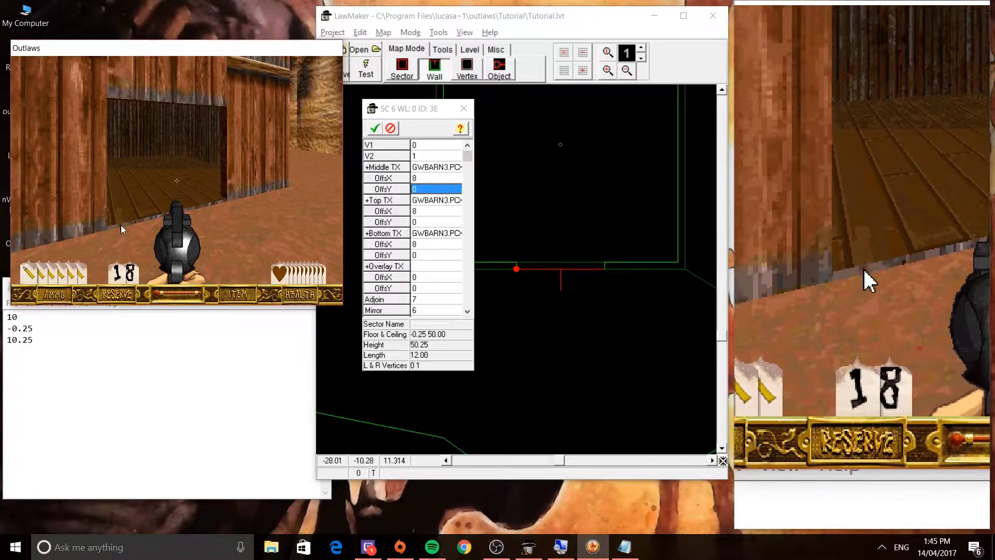
{"action": "key", "text": "Left"}
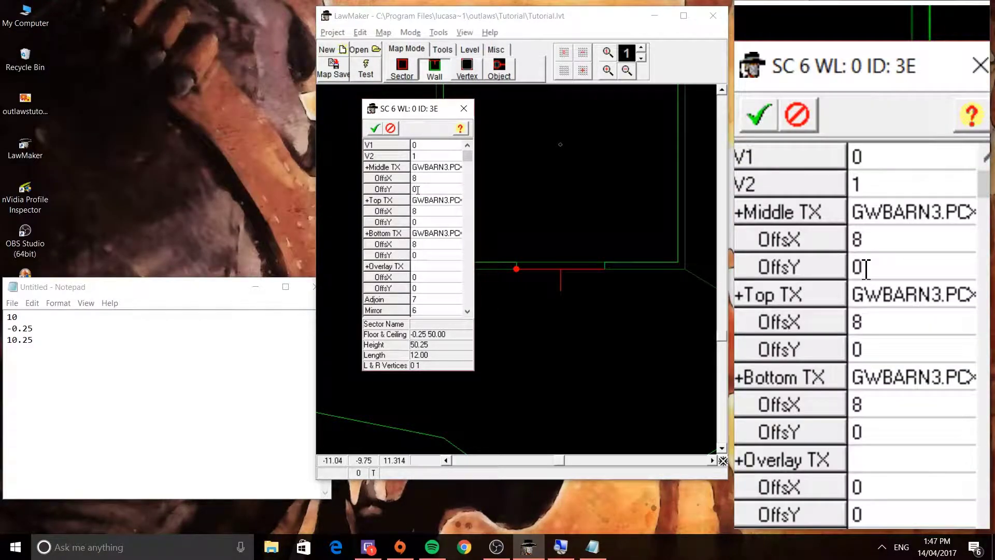
Step: In LawMaker, set the outer doorway wall's middle texture Y offset to 10.25
{"action": "type", "text": "10.25"}
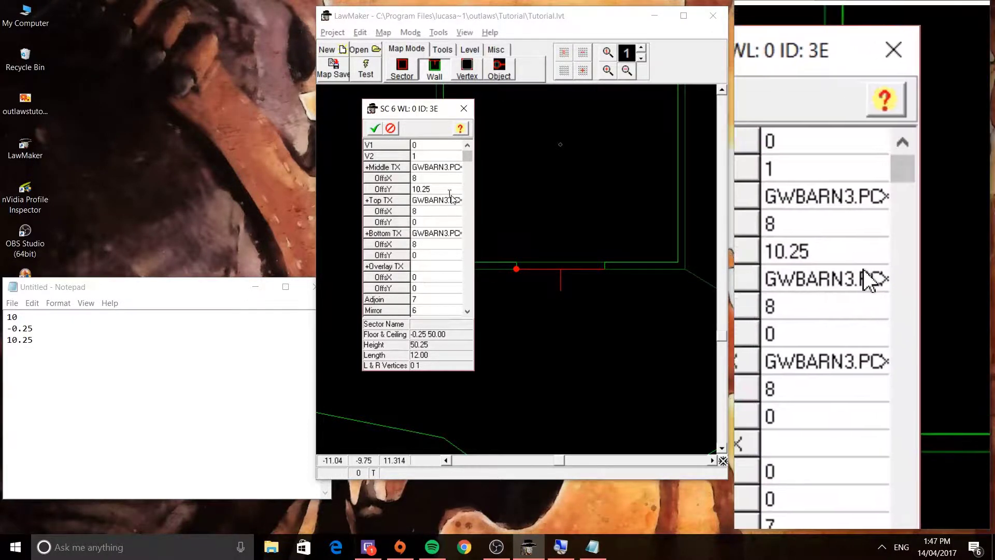
{"action": "left_click", "coordinate": [375, 128]}
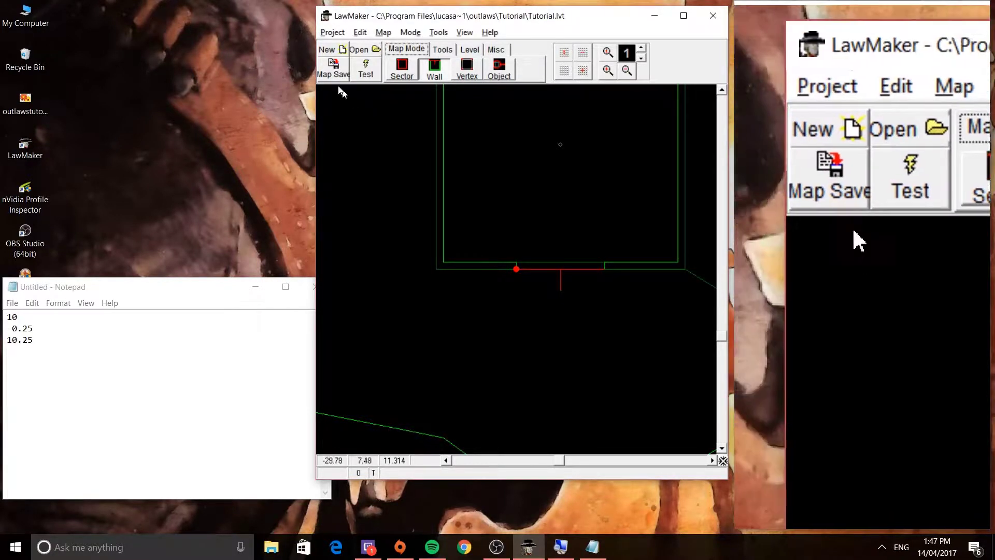
Step: Test the level in Outlaws and inspect the building's doorway and outer walls from outside
{"action": "left_click", "coordinate": [358, 77]}
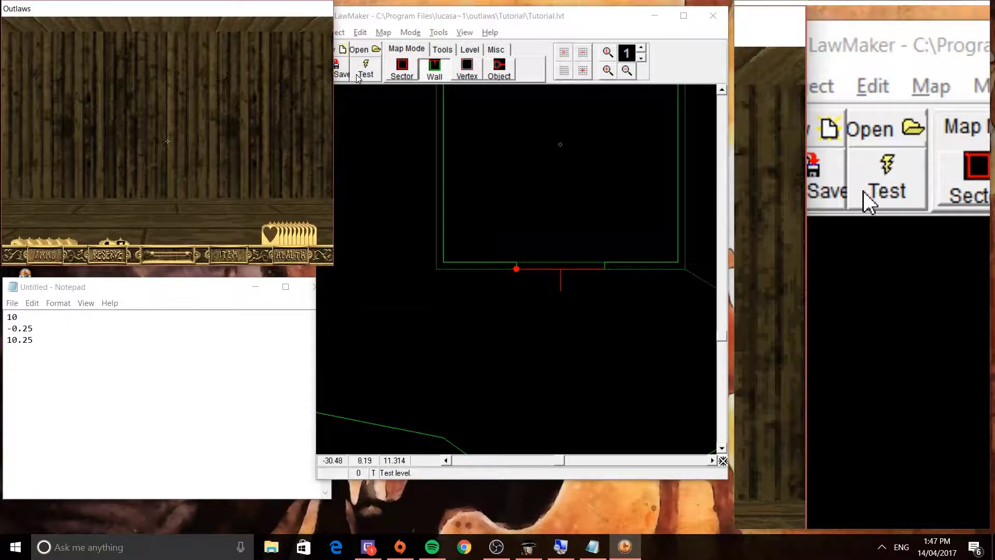
{"action": "key", "text": "Down"}
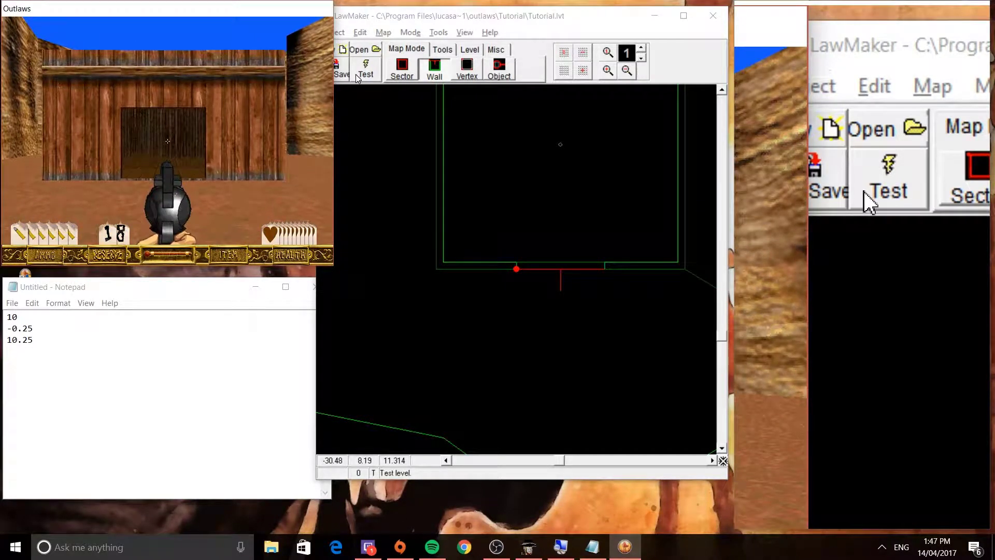
{"action": "key", "text": "Down"}
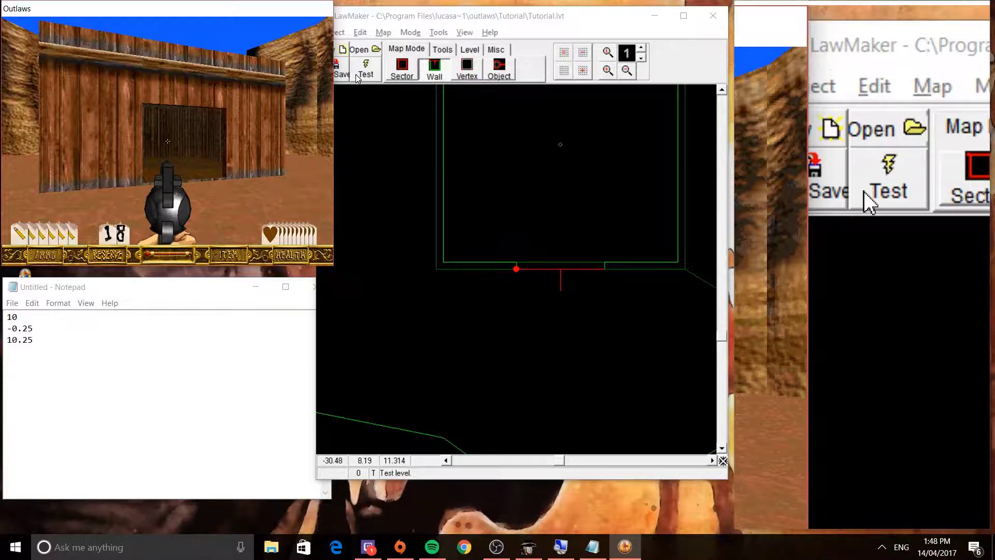
{"action": "key", "text": "Left"}
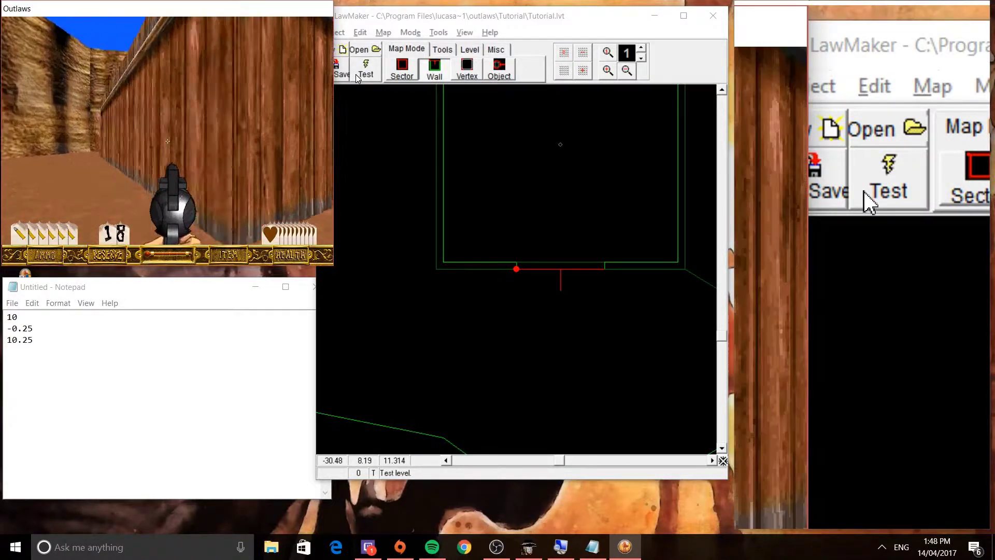
{"action": "key", "text": "Up"}
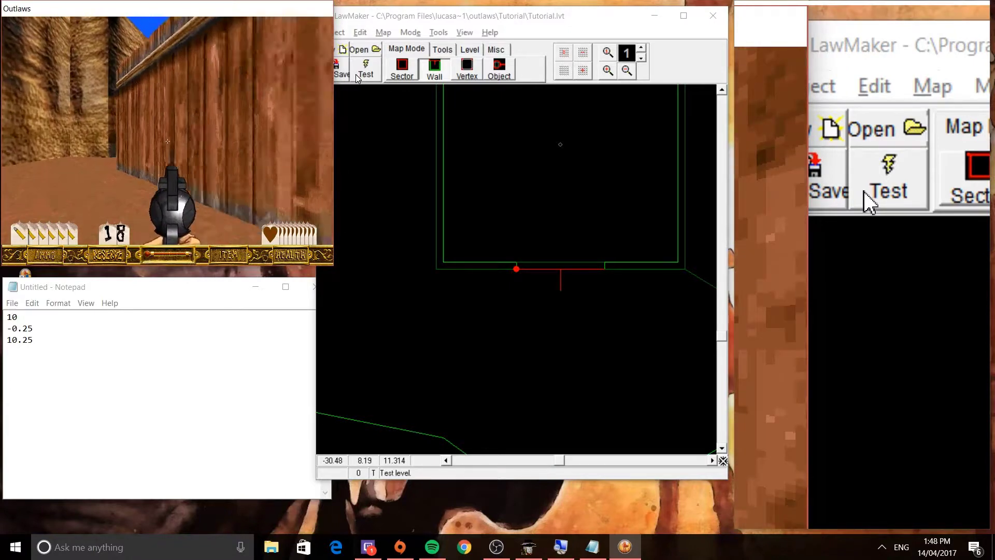
{"action": "key", "text": "Up"}
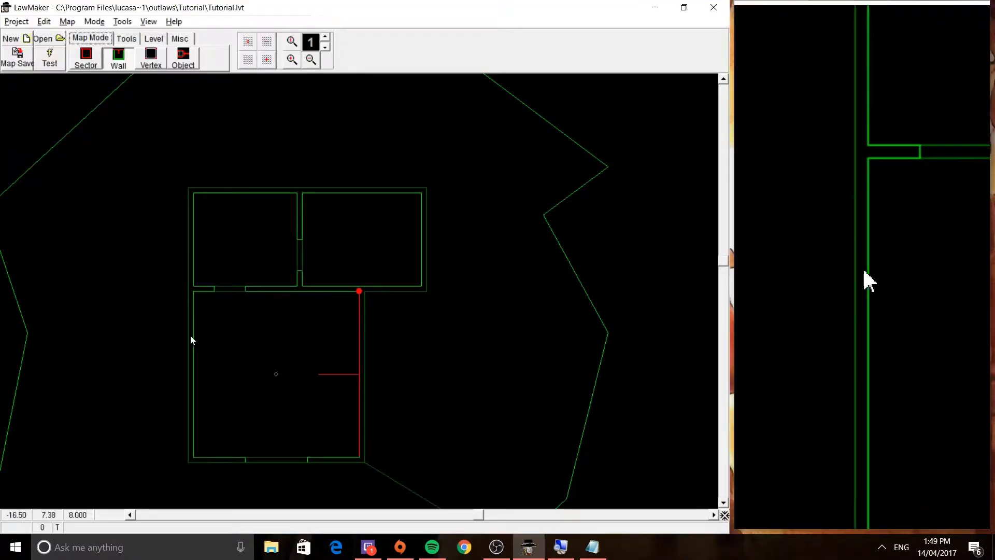
Step: In LawMaker, select in turn the inner walls of the large room and the upper-right room's far wall
{"action": "left_click", "coordinate": [204, 342]}
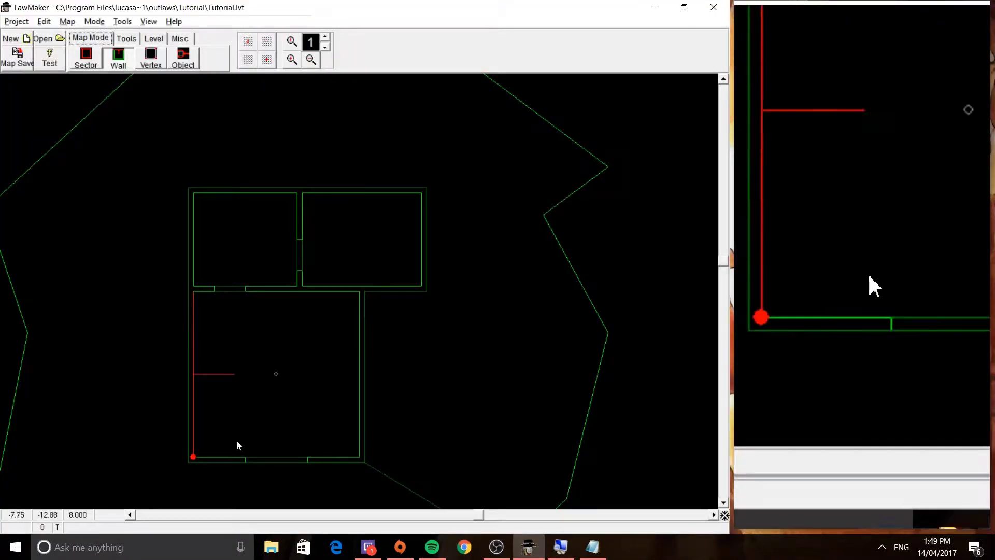
{"action": "left_click", "coordinate": [237, 449]}
{"action": "left_click", "coordinate": [338, 448]}
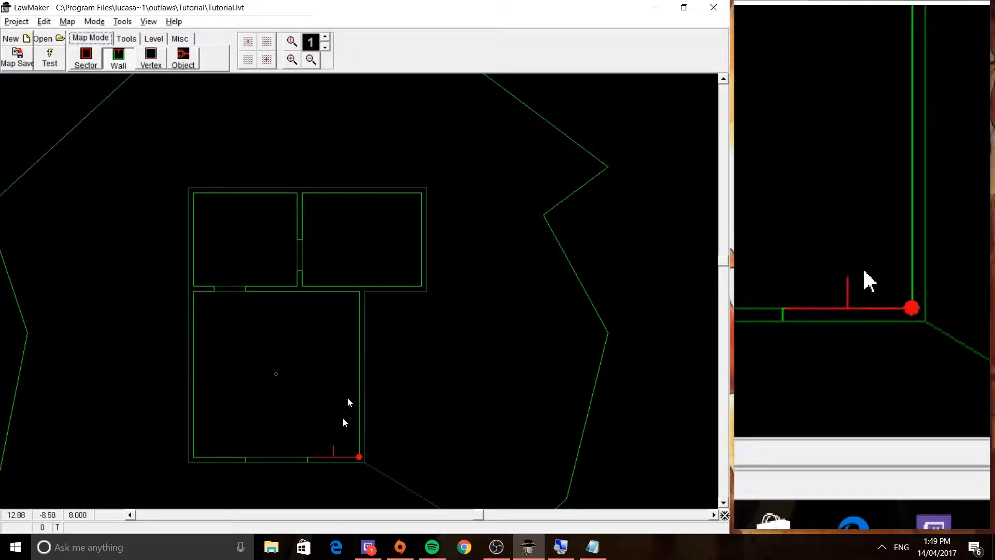
{"action": "left_click", "coordinate": [354, 335]}
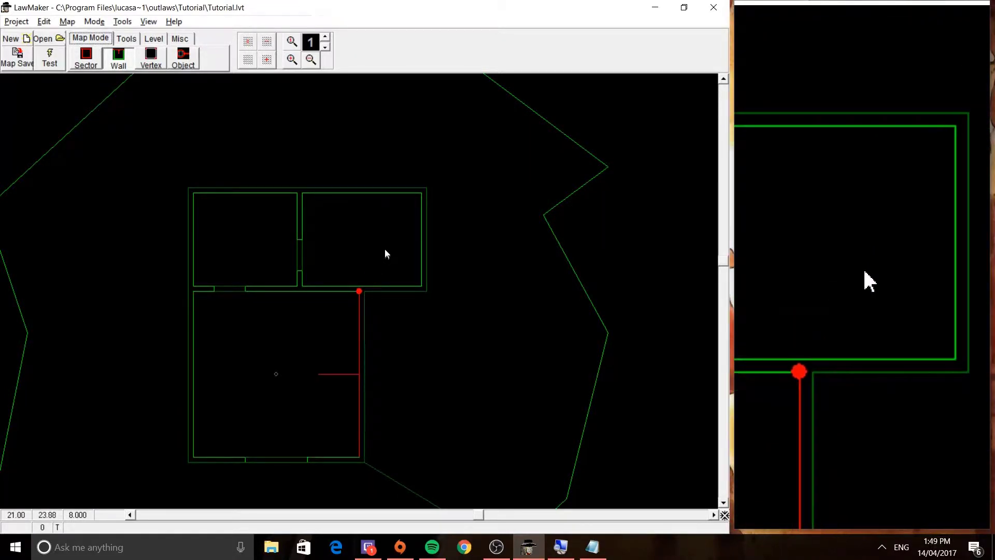
{"action": "left_click", "coordinate": [346, 197]}
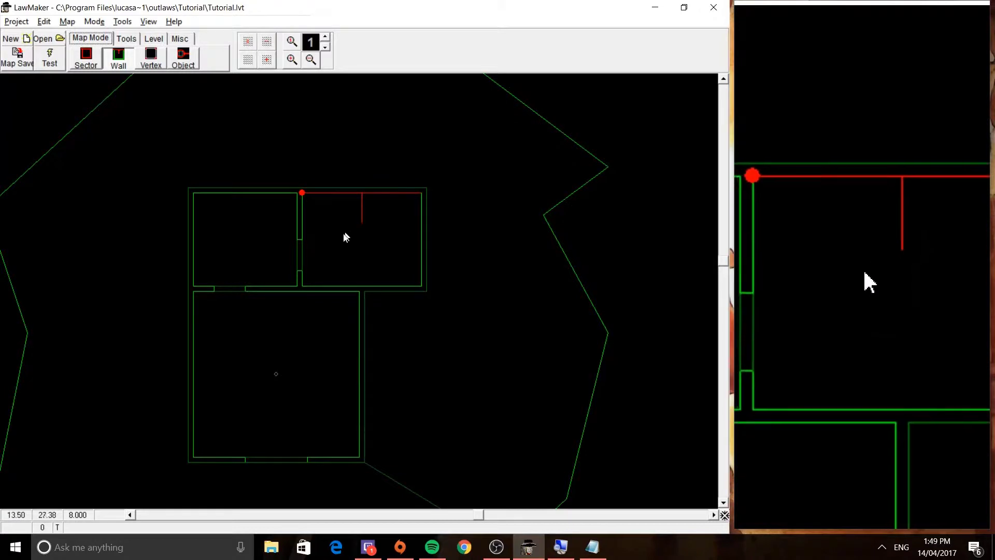
Step: Split the outer left wall of the building's upper-left room into three segments
{"action": "left_click", "coordinate": [198, 239]}
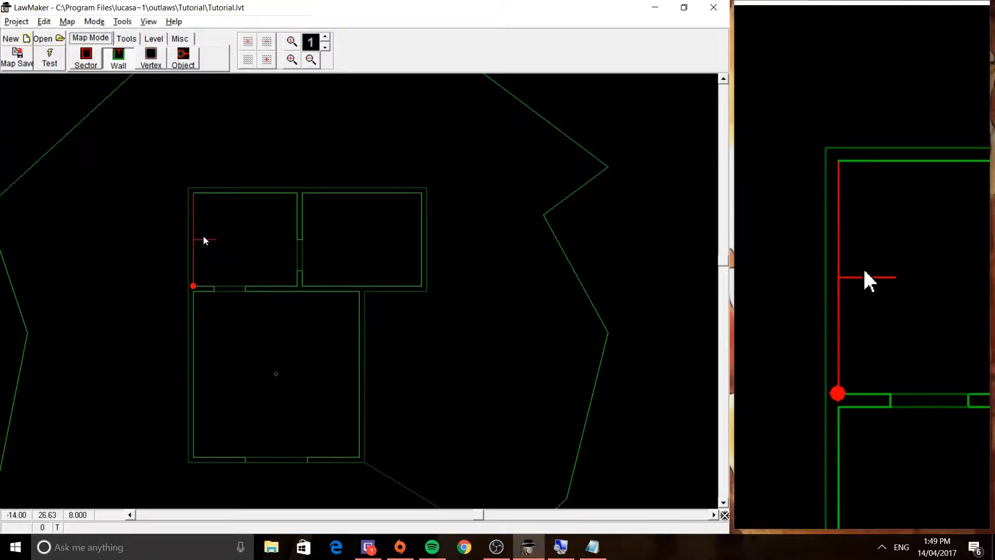
{"action": "key", "text": "Insert"}
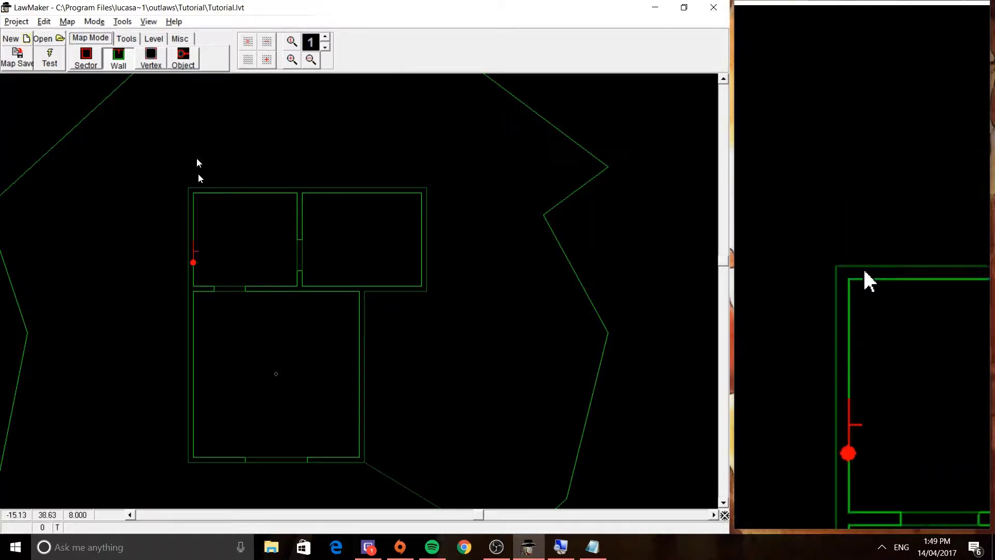
Step: Switch to vertex editing at the new vertices and show the map grid with a spacing of 2
{"action": "left_click", "coordinate": [151, 57]}
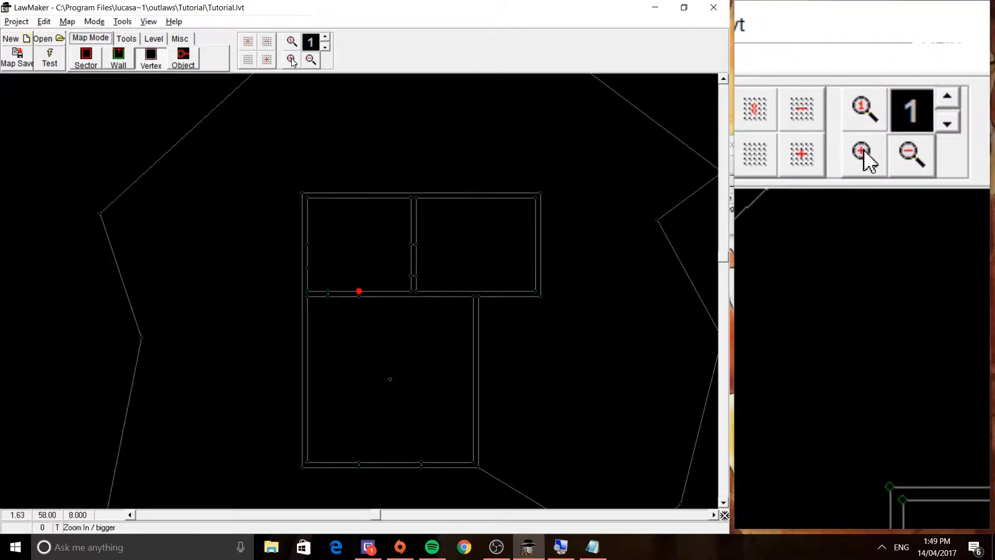
{"action": "left_click", "coordinate": [304, 229]}
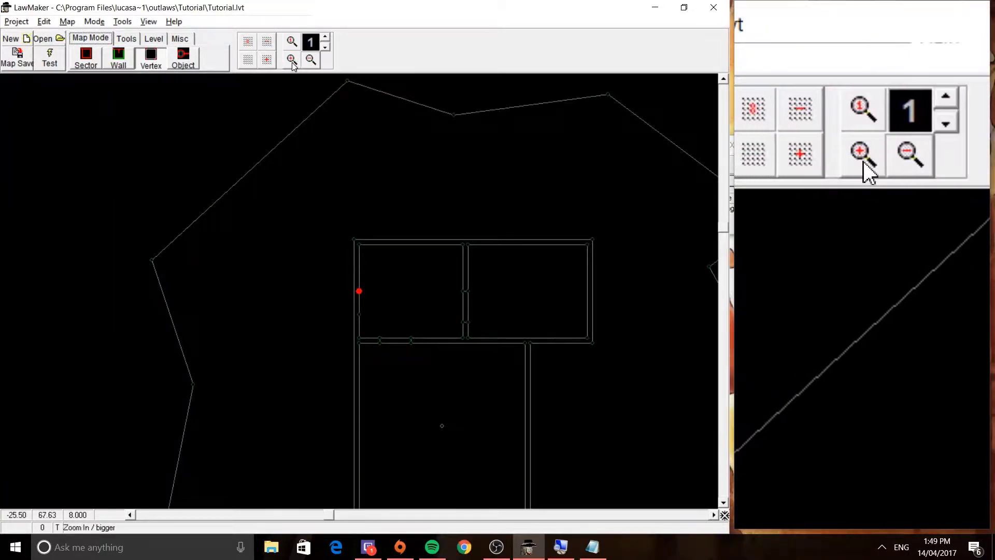
{"action": "left_click", "coordinate": [292, 59]}
{"action": "left_click", "coordinate": [291, 59]}
{"action": "left_click", "coordinate": [291, 59]}
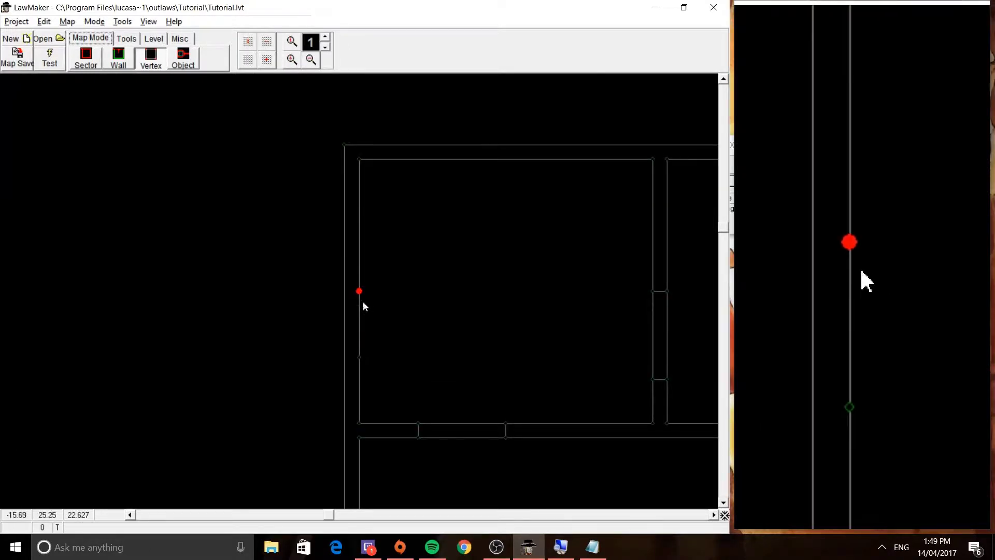
{"action": "left_click", "coordinate": [248, 65]}
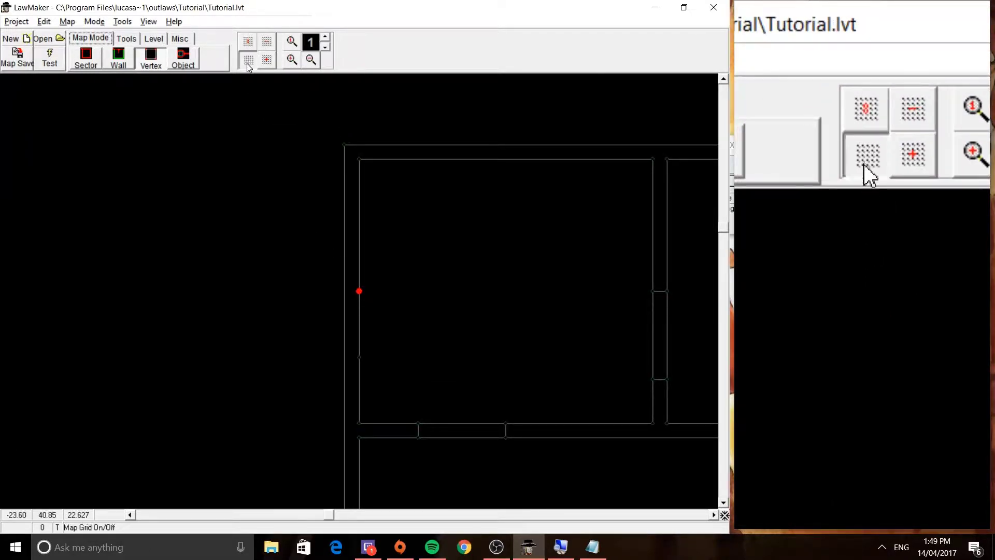
{"action": "left_click", "coordinate": [268, 45]}
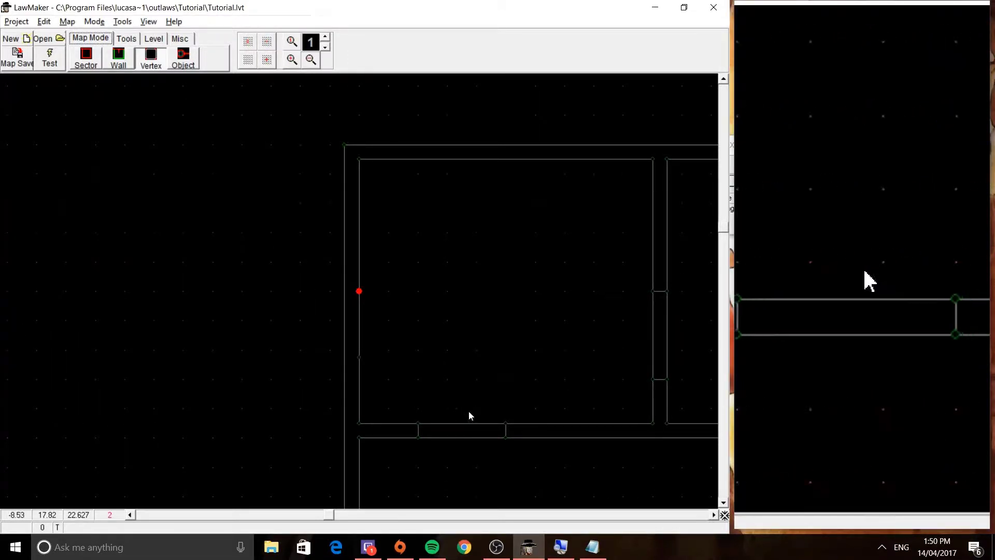
Step: Move the two new vertices onto grid points three grid squares apart and select the wall segment between them
{"action": "left_click_drag", "start_coordinate": [358, 292], "coordinate": [361, 356]}
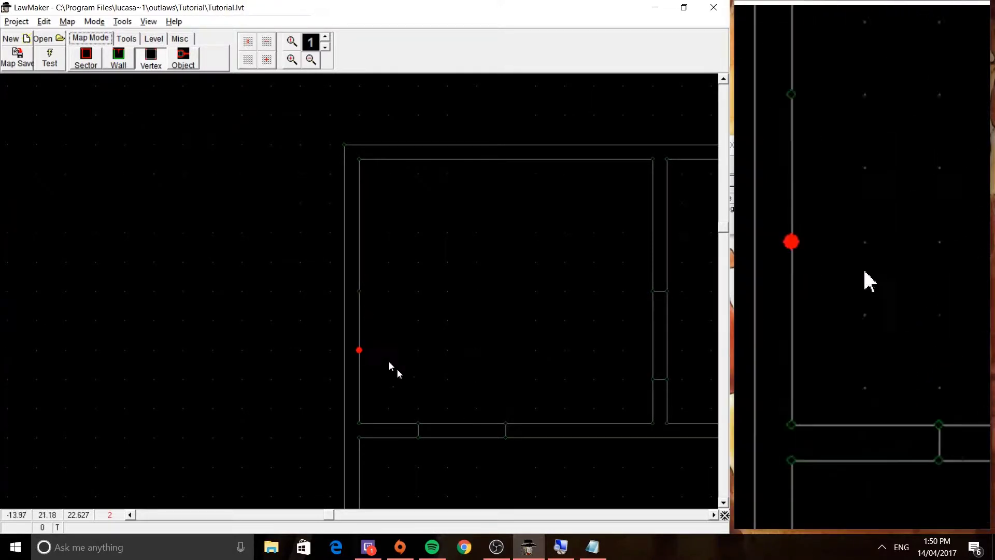
{"action": "left_click", "coordinate": [359, 291]}
{"action": "left_click_drag", "start_coordinate": [361, 292], "coordinate": [377, 255]}
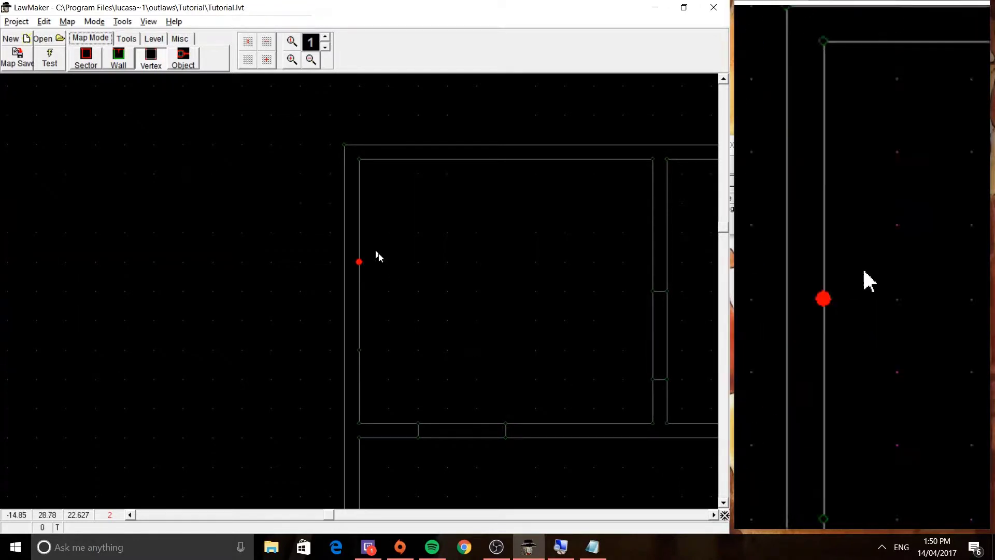
{"action": "left_click", "coordinate": [129, 61]}
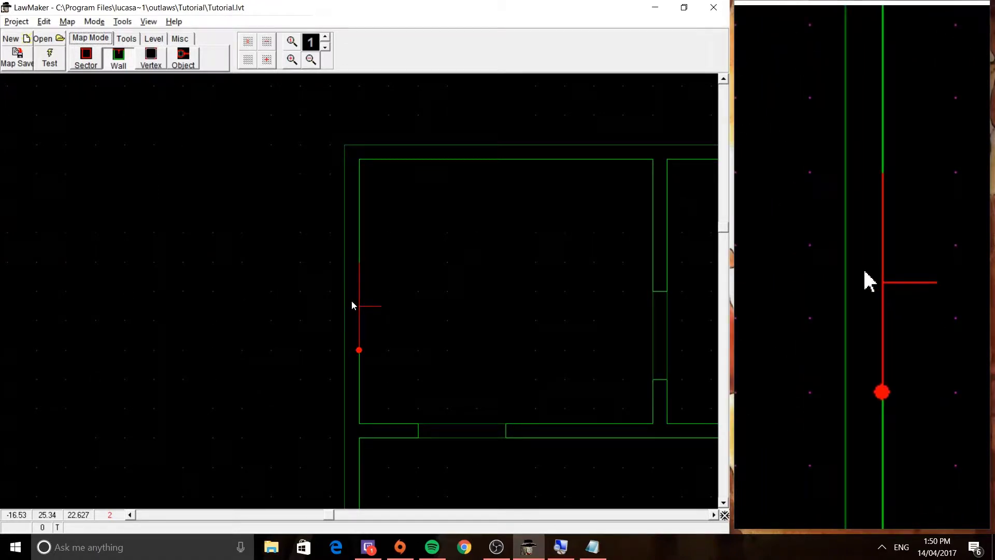
Step: Extrude the selected wall segment outward, reduce the grid spacing to 1 and align the new sector's outer wall with the building's outer wall line
{"action": "key", "text": "e"}
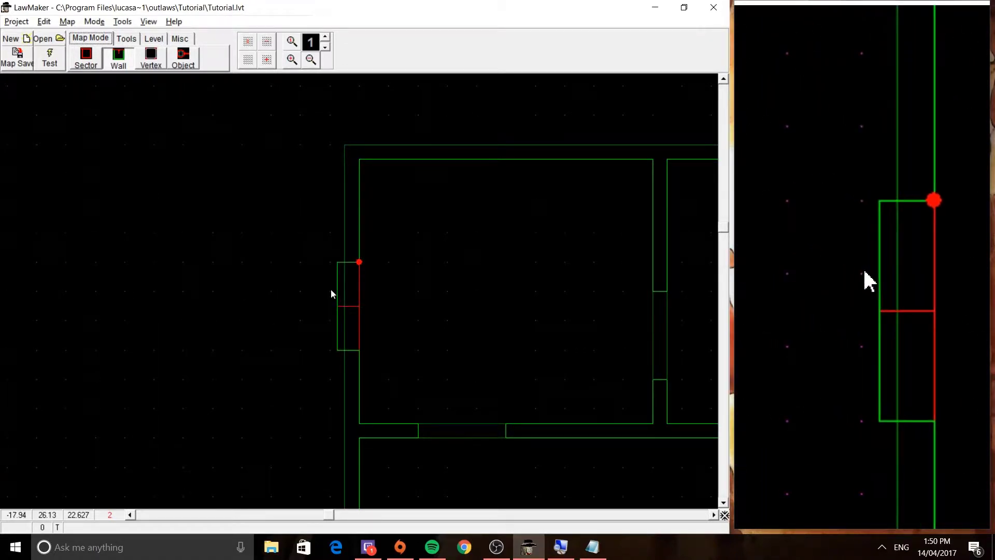
{"action": "left_click", "coordinate": [331, 293]}
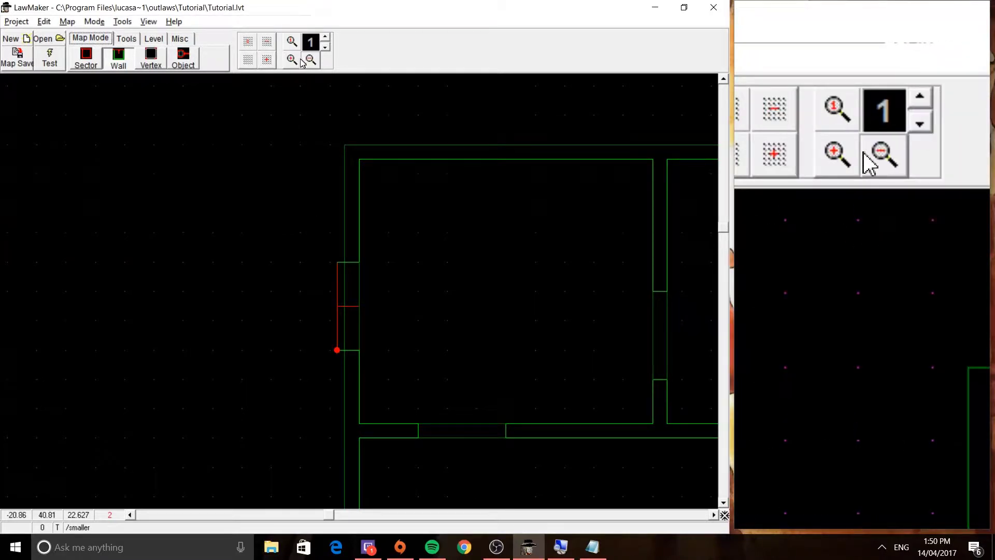
{"action": "left_click", "coordinate": [268, 43]}
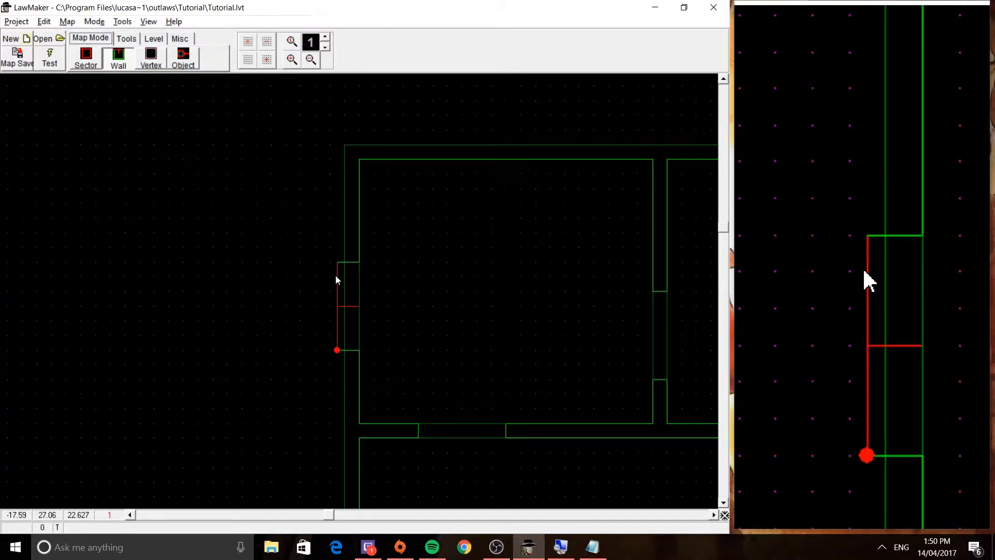
{"action": "left_click_drag", "start_coordinate": [335, 275], "coordinate": [340, 275]}
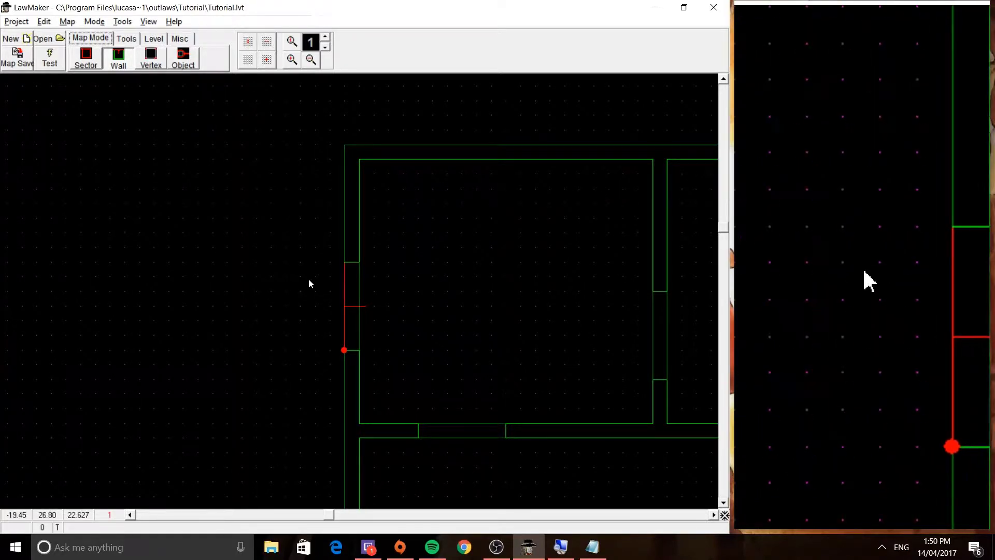
Step: Remove the building's outer wall adjoin and split that wall with vertices placed at the new opening's two outer corners
{"action": "key", "text": "Tab"}
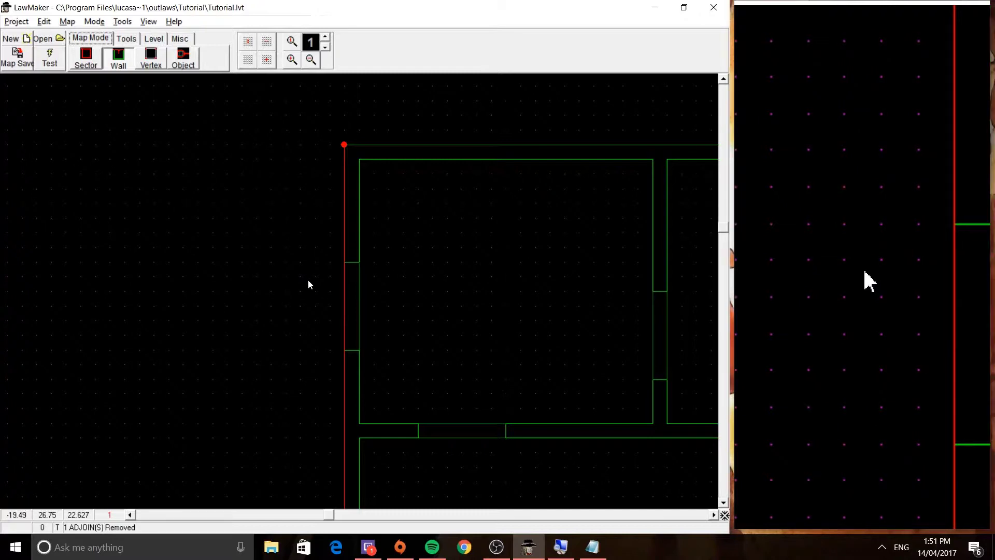
{"action": "left_click", "coordinate": [311, 59]}
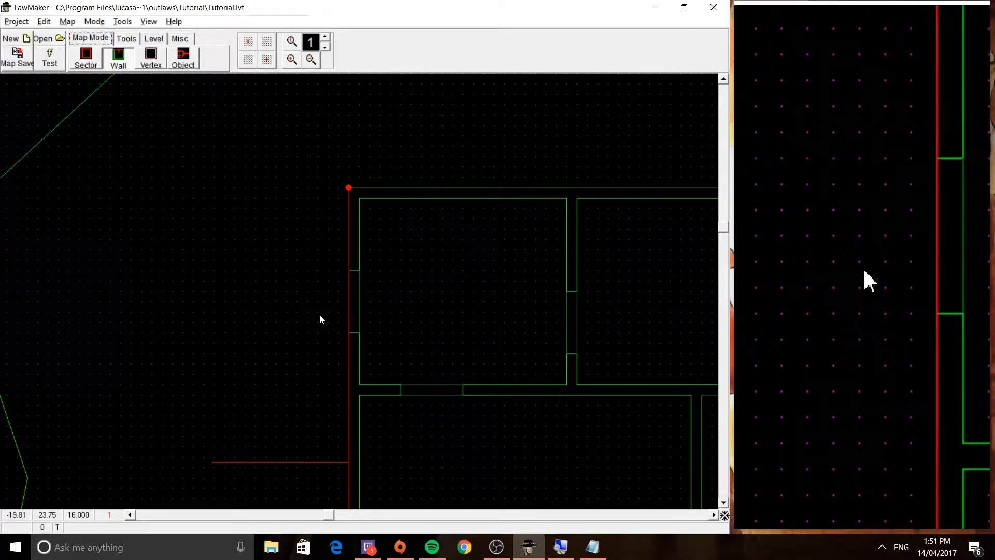
{"action": "left_click", "coordinate": [159, 61]}
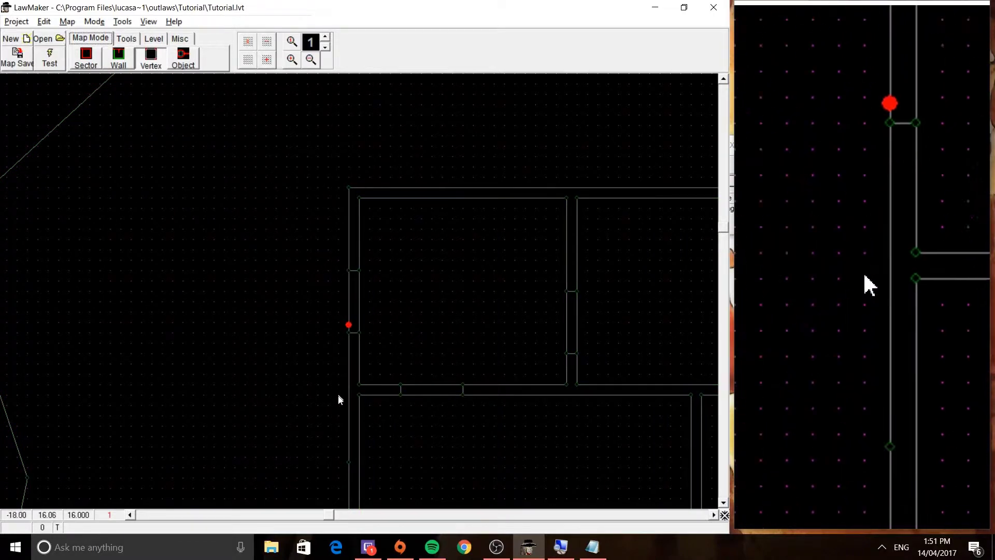
{"action": "left_click_drag", "start_coordinate": [322, 348], "coordinate": [278, 336]}
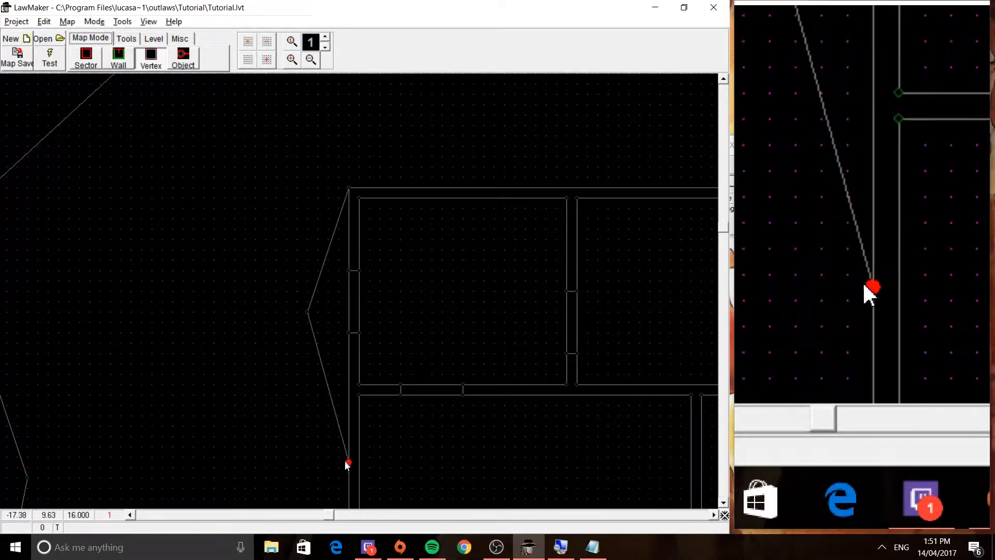
{"action": "left_click_drag", "start_coordinate": [347, 464], "coordinate": [349, 270]}
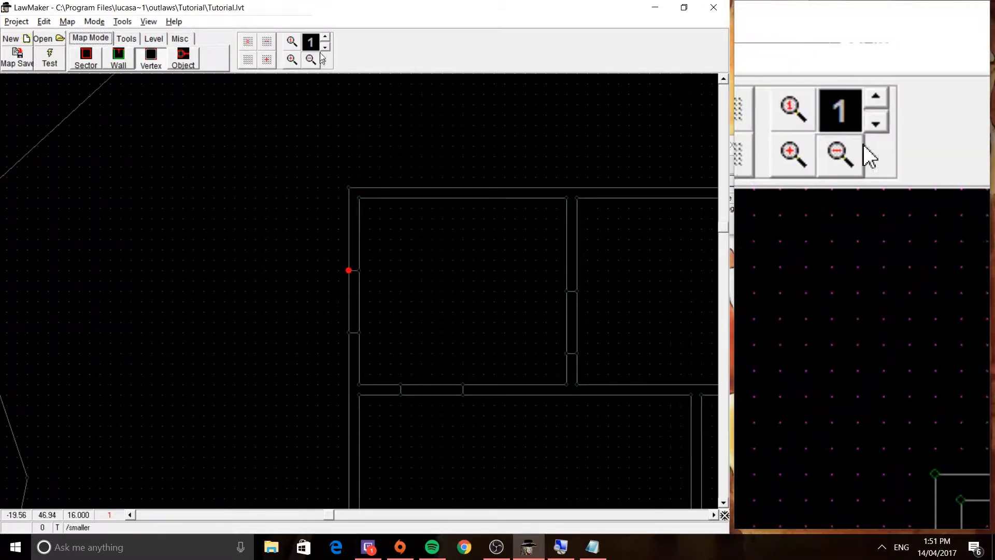
Step: Split the layer 2 outer wall at the same two opening corners, re-adjoin the wall segments and select the one at the opening
{"action": "left_click", "coordinate": [325, 37]}
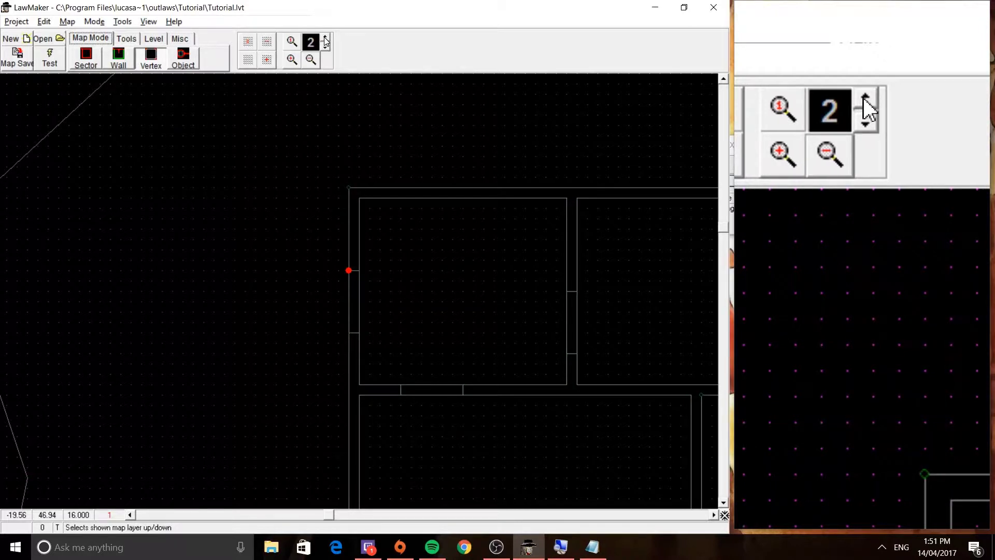
{"action": "left_click", "coordinate": [119, 57]}
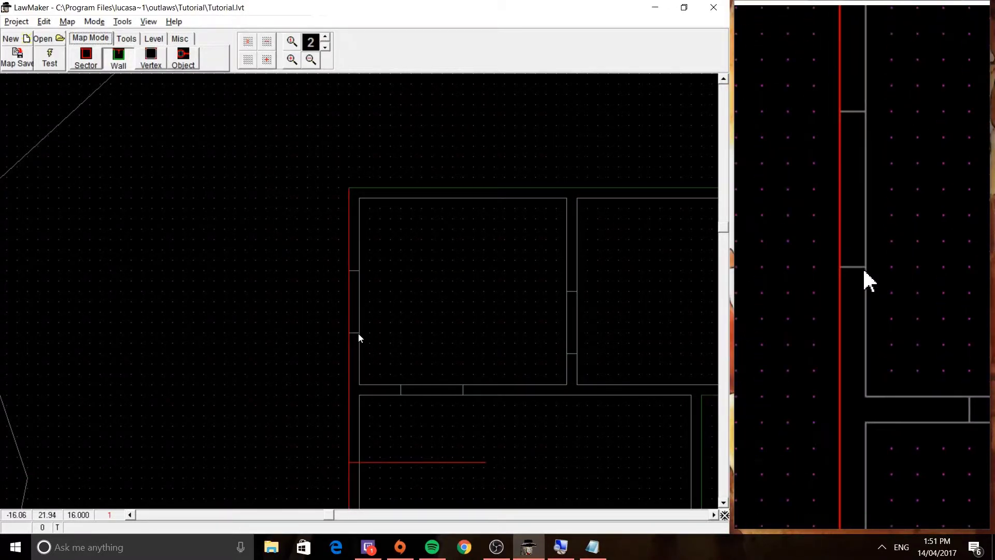
{"action": "left_click", "coordinate": [359, 334]}
{"action": "left_click", "coordinate": [150, 57]}
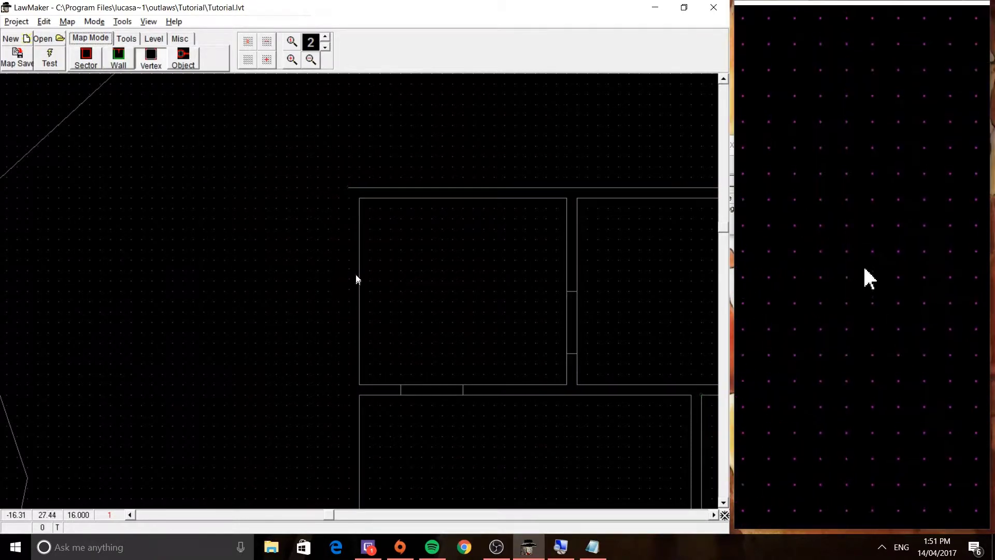
{"action": "scroll", "coordinate": [356, 475], "scroll_direction": "down", "scroll_amount": 5}
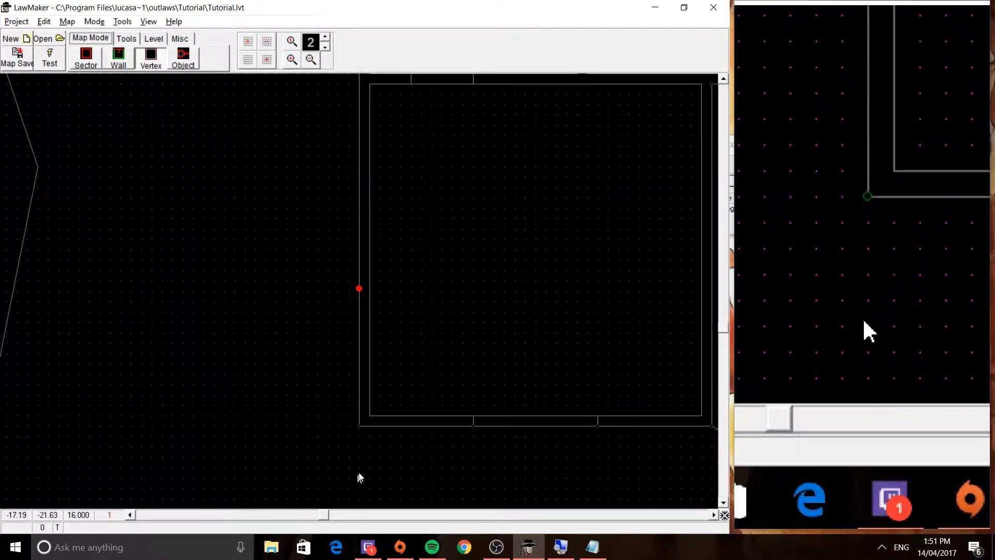
{"action": "left_click_drag", "start_coordinate": [366, 311], "coordinate": [356, 145]}
{"action": "mouse_move", "coordinate": [383, 341]}
{"action": "left_mouse_down"}
{"action": "mouse_move", "coordinate": [390, 210]}
{"action": "mouse_move", "coordinate": [390, 231]}
{"action": "left_mouse_up"}
{"action": "key", "text": "w"}
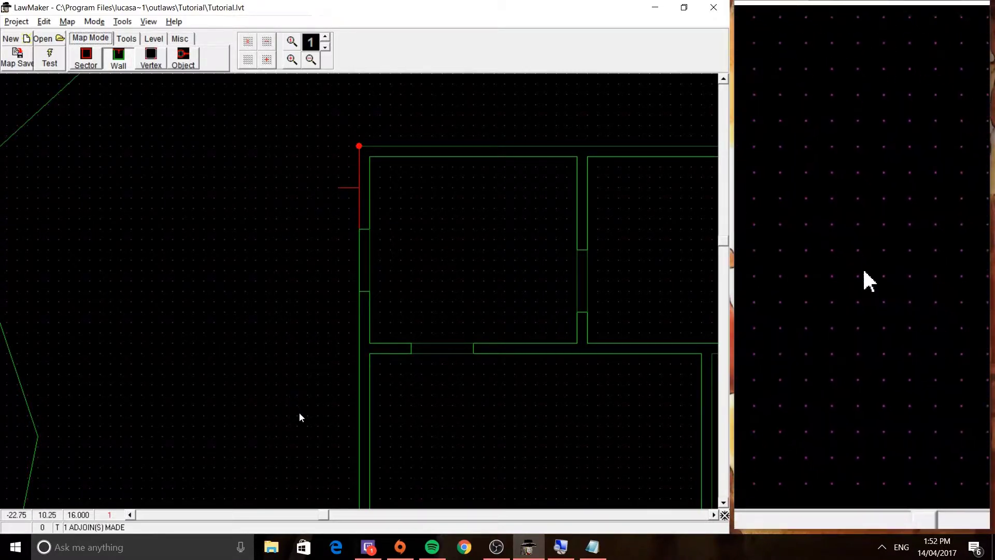
{"action": "left_click", "coordinate": [350, 251]}
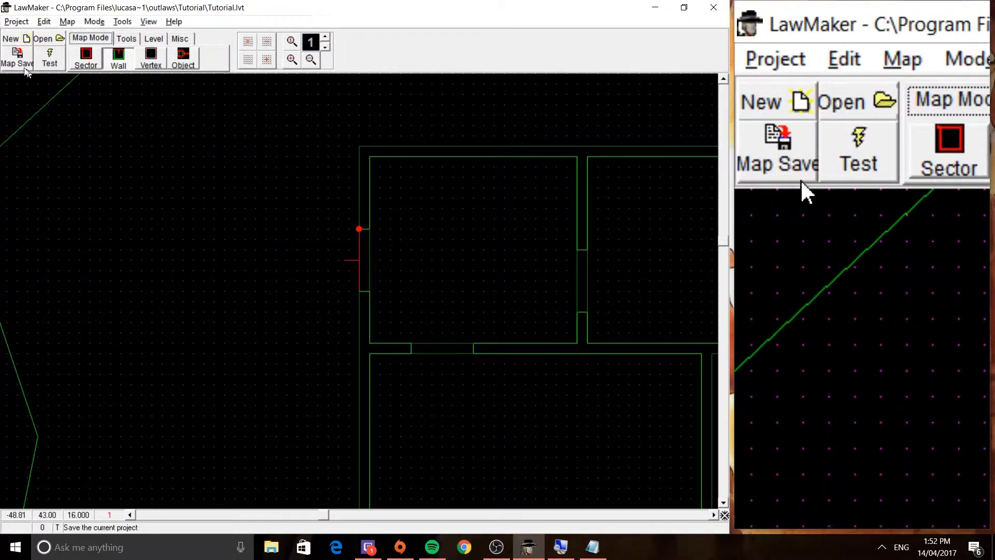
Step: Test the level in Outlaws, walk out through the building, inspect the new opening from outside and quit the game
{"action": "left_click", "coordinate": [51, 65]}
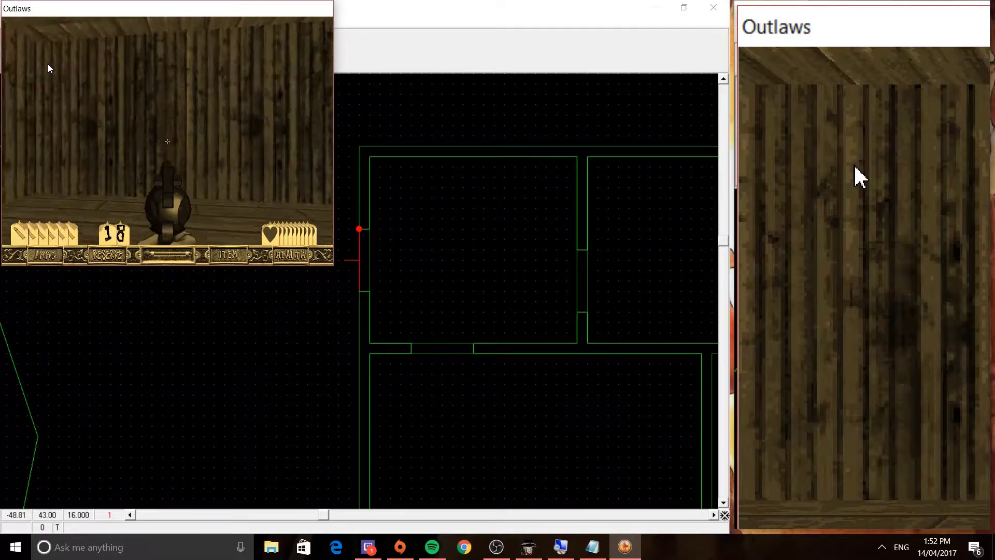
{"action": "key", "text": "Up"}
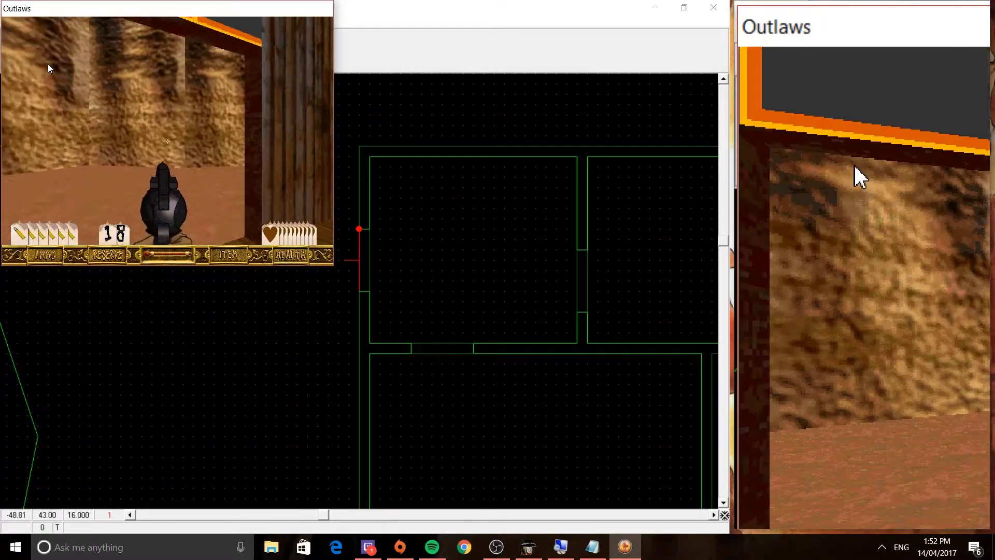
{"action": "key", "text": "Right"}
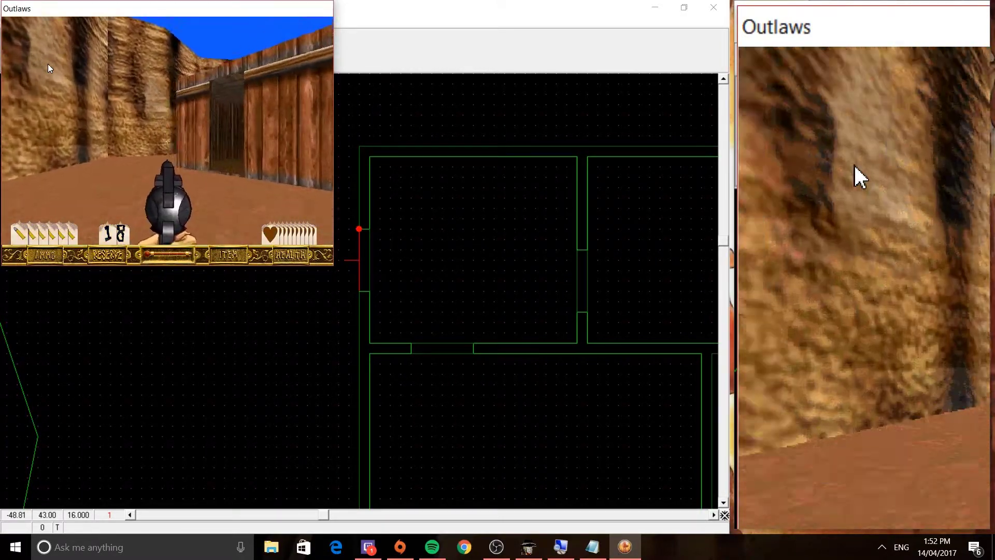
{"action": "key", "text": "Up"}
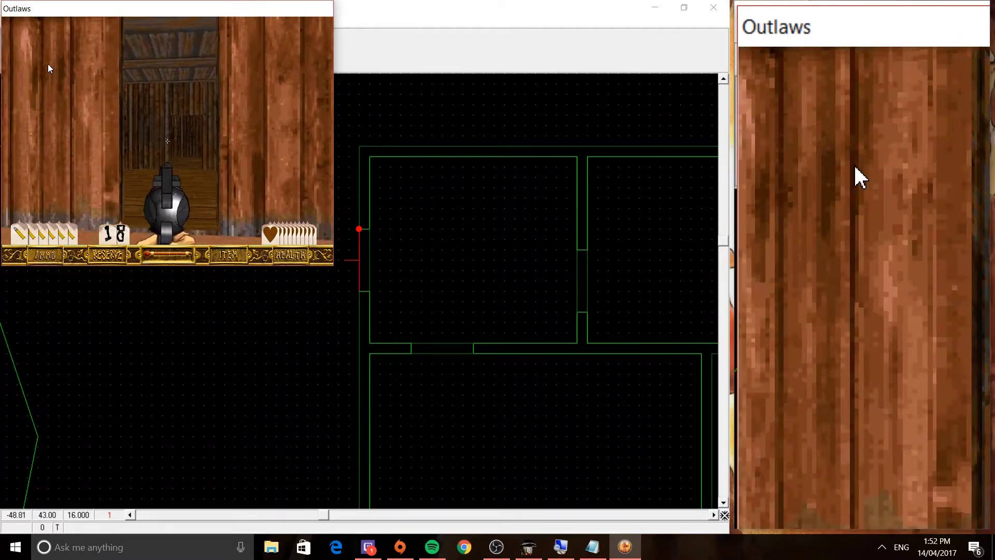
{"action": "key", "text": "Down"}
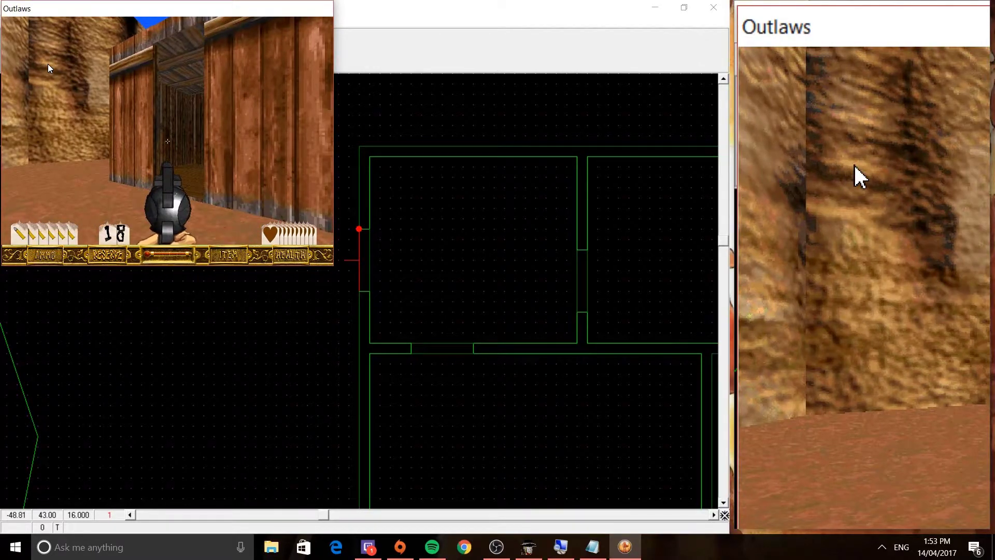
{"action": "key", "text": "alt+q"}
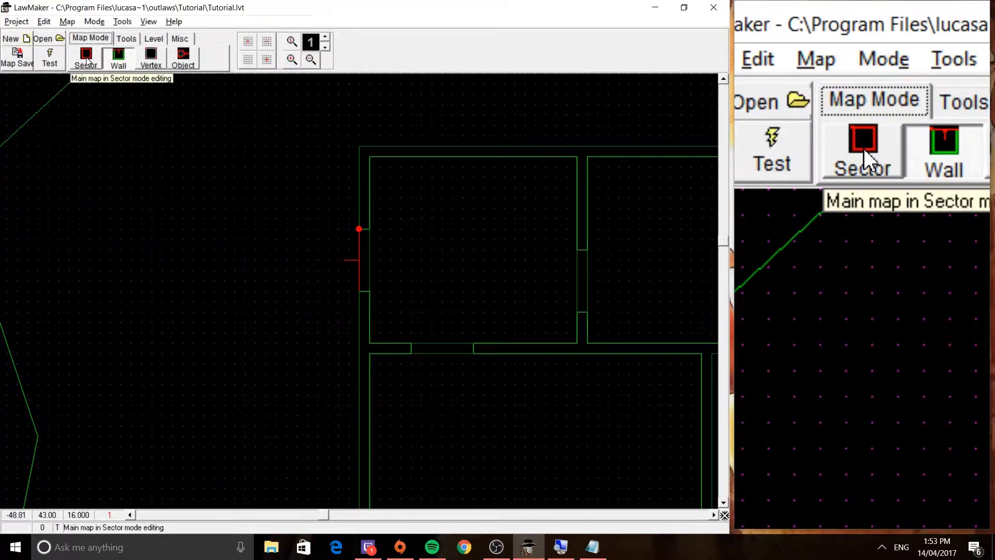
Step: Set the opening sector's Floor Y to 4 and Ceiling Y to 12 to make it a window
{"action": "left_click", "coordinate": [87, 59]}
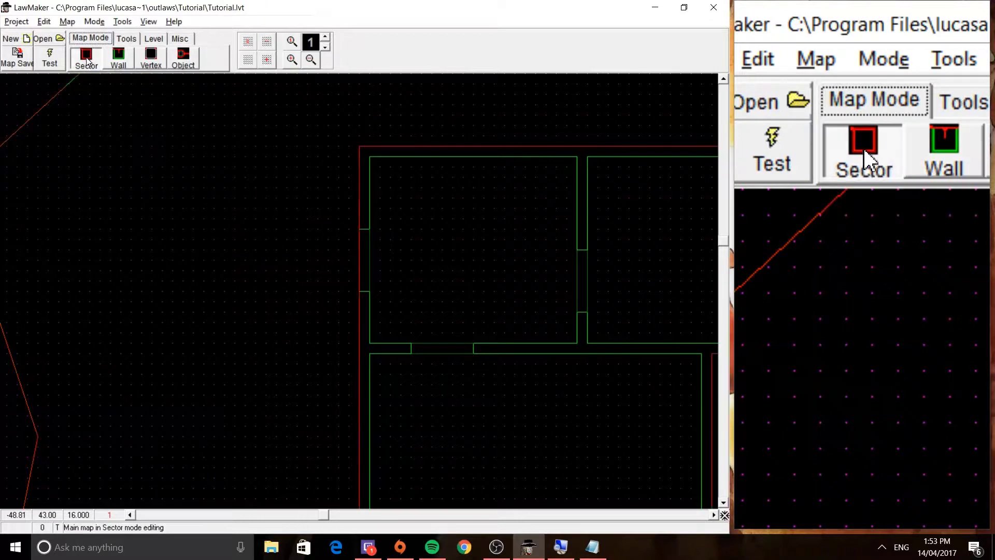
{"action": "double_click", "coordinate": [363, 250]}
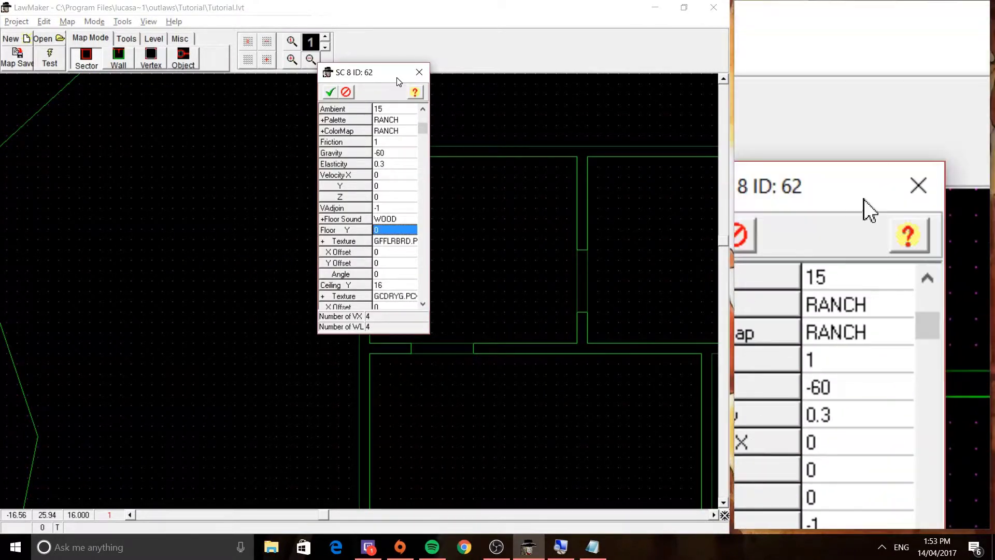
{"action": "left_click_drag", "start_coordinate": [314, 82], "coordinate": [141, 87]}
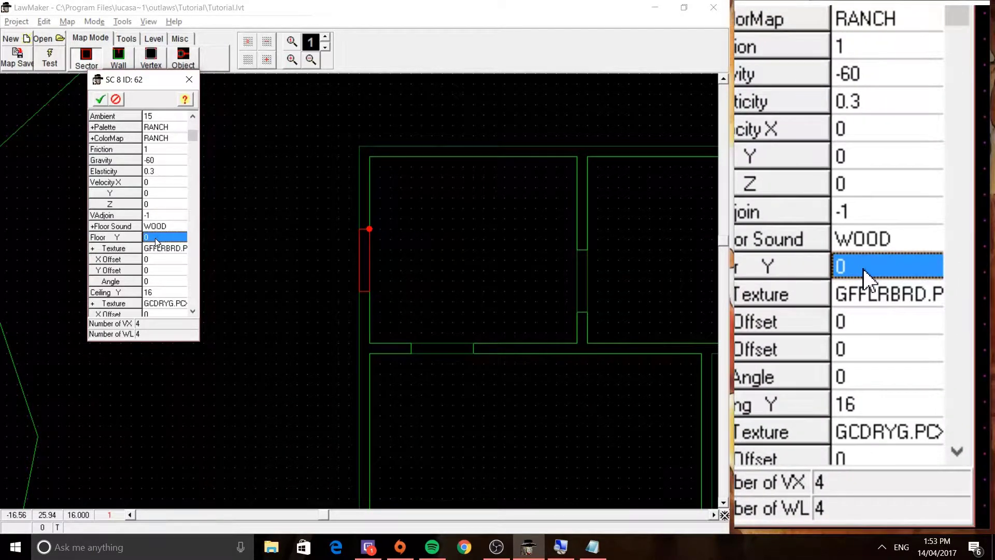
{"action": "type", "text": "4"}
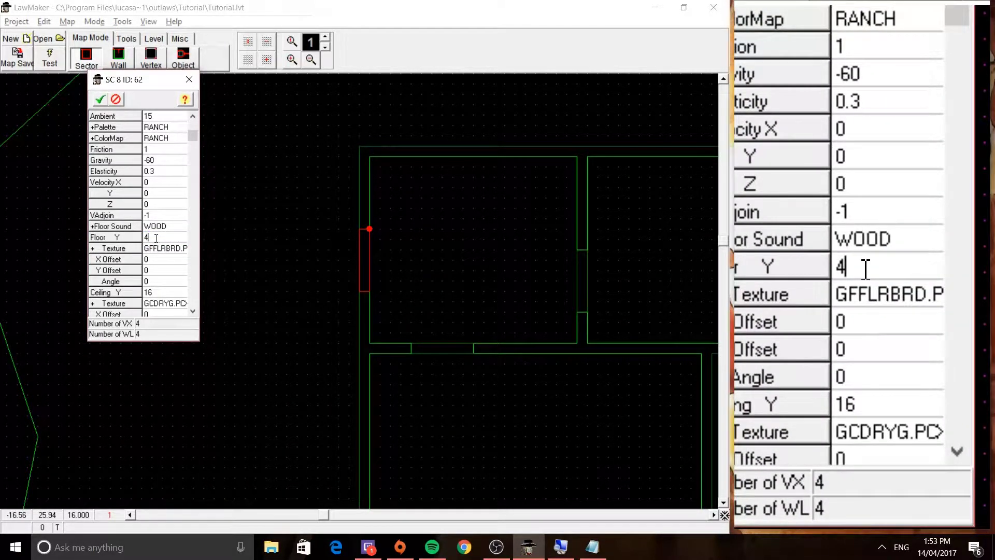
{"action": "left_click", "coordinate": [159, 293]}
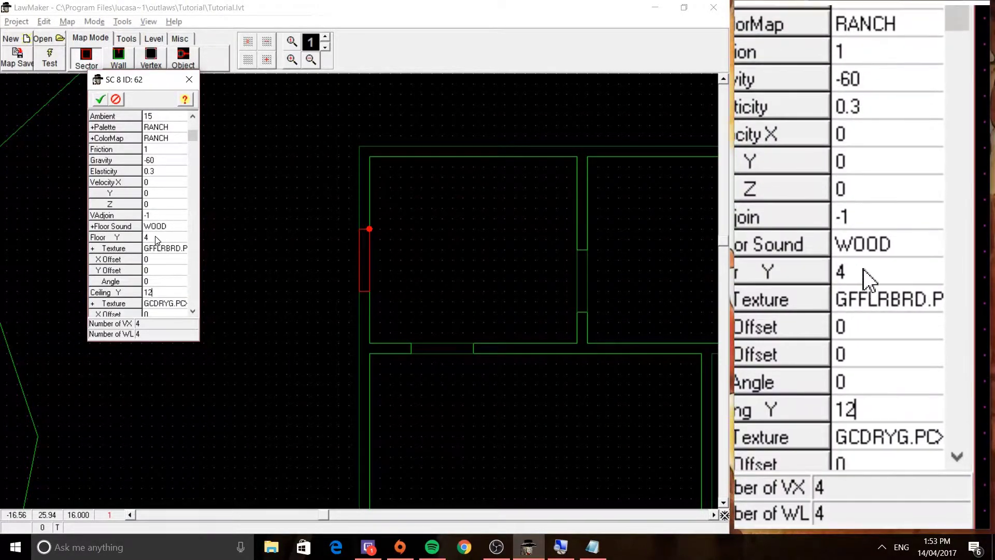
{"action": "key", "text": "Return"}
Step: Test the level again, examine the window from inside the room and from outside the building, and leave the game
{"action": "left_click", "coordinate": [46, 58]}
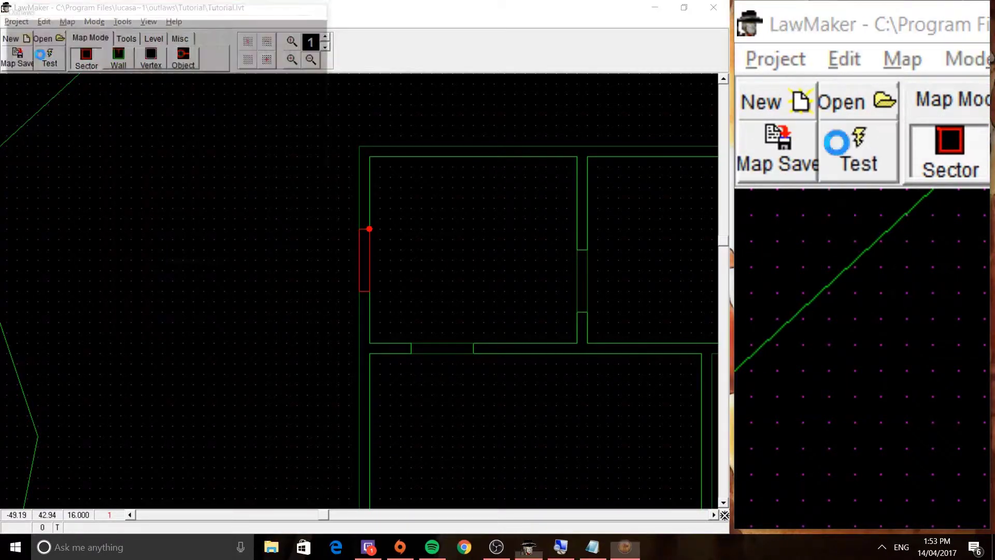
{"action": "key", "text": "Left"}
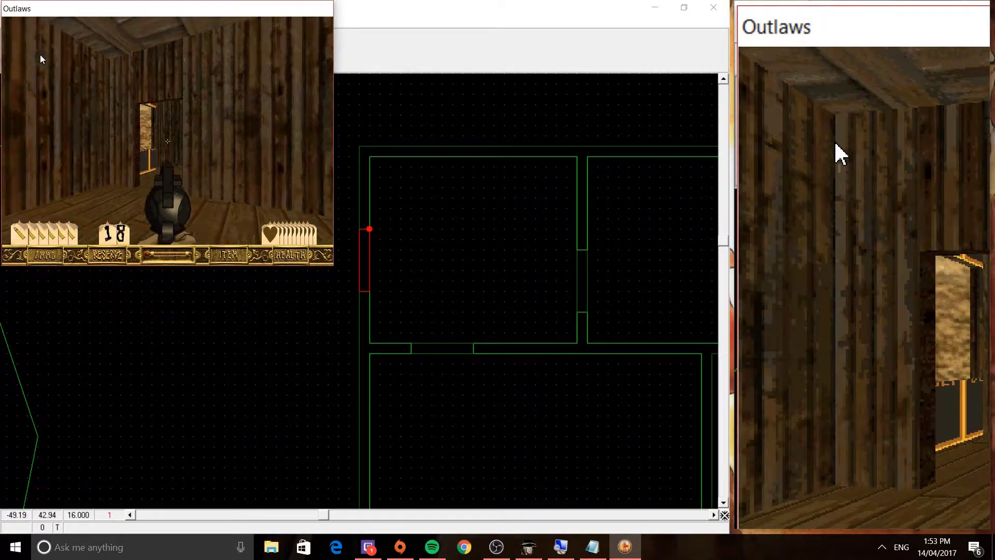
{"action": "key", "text": "Up"}
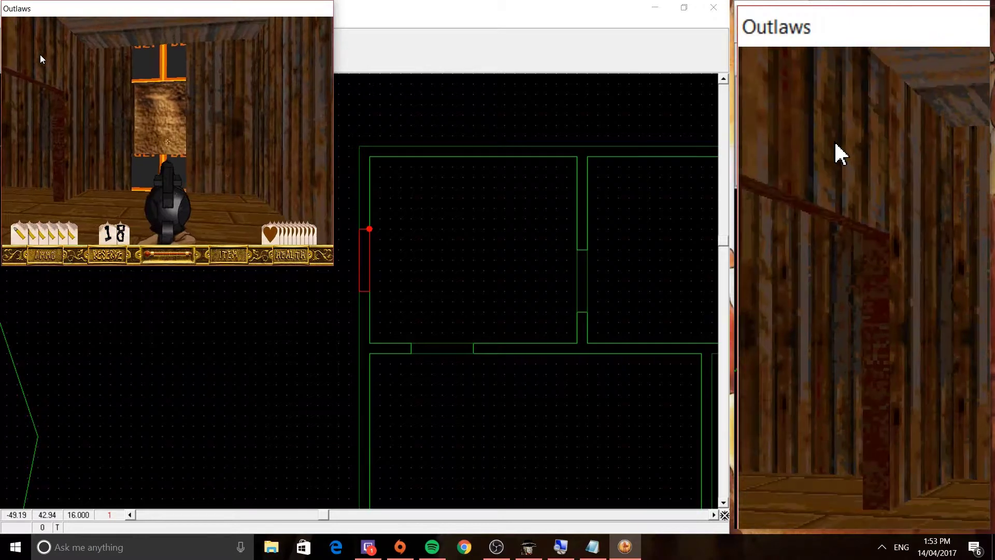
{"action": "key", "text": "Up"}
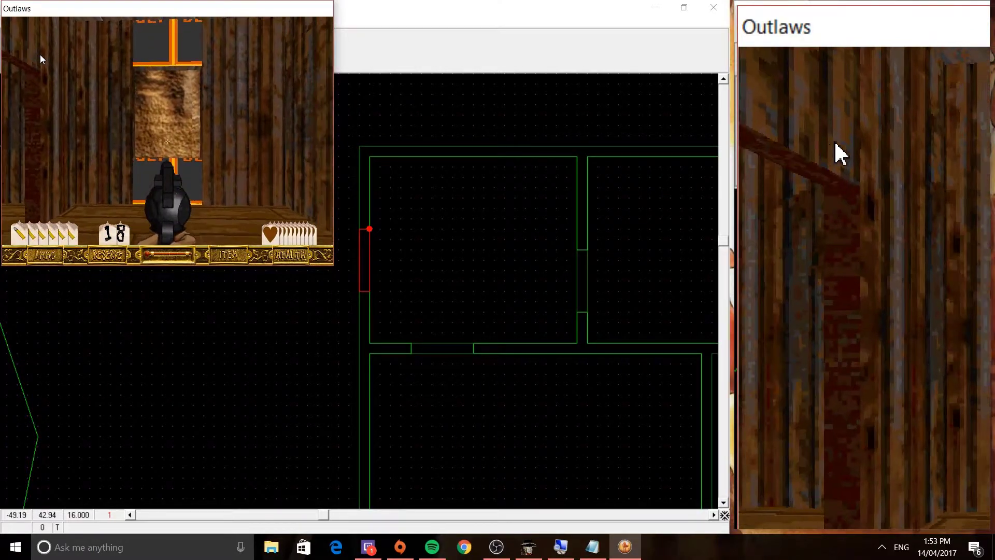
{"action": "key", "text": "Left"}
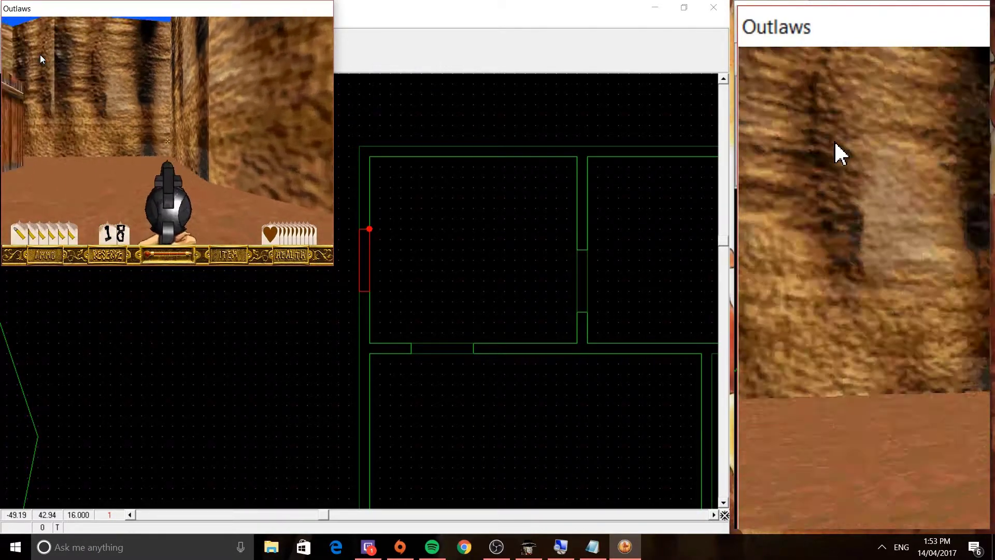
{"action": "key", "text": "Up"}
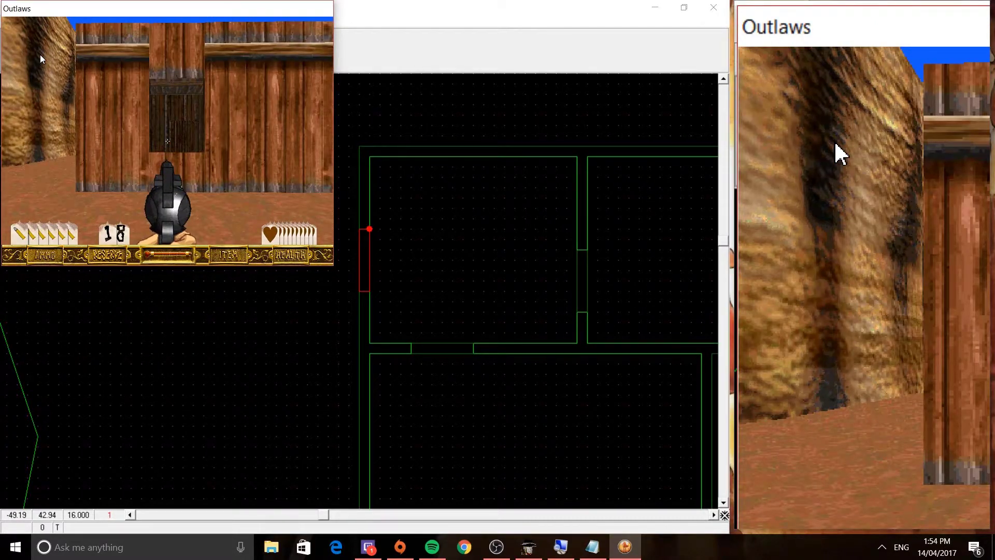
{"action": "key", "text": "Escape"}
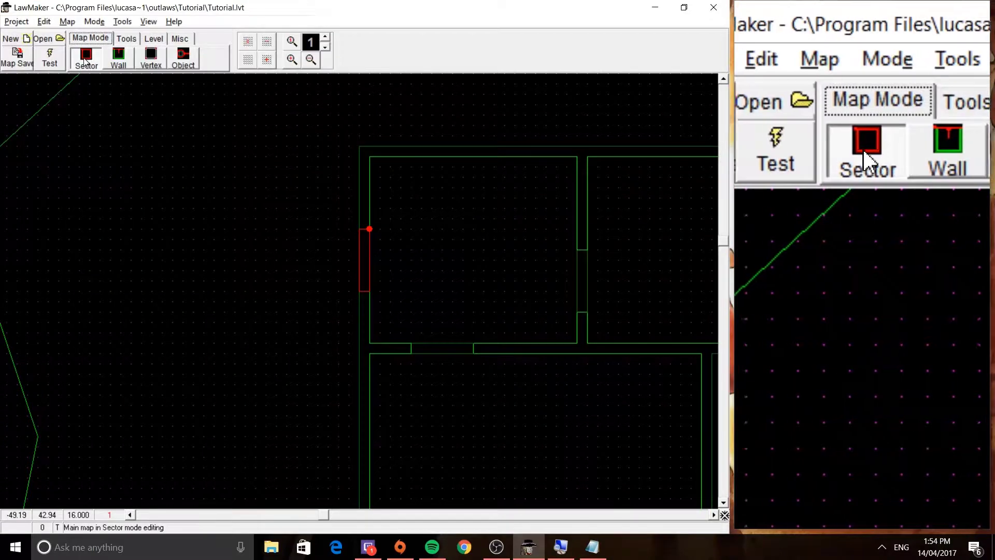
Step: Set the middle texture of the window opening's outer wall to GW032WIN.ATX from the 32 windows category
{"action": "left_click", "coordinate": [119, 65]}
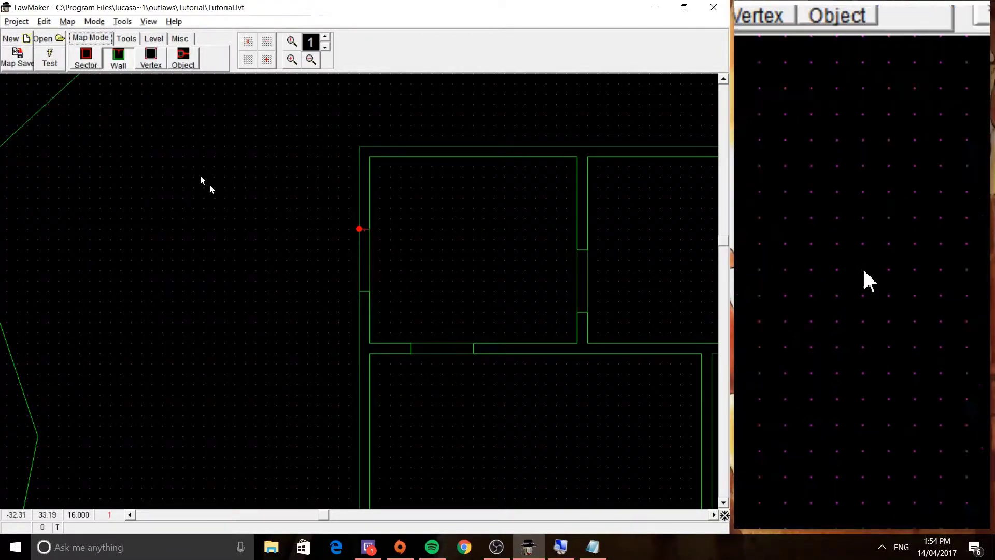
{"action": "left_click", "coordinate": [361, 259]}
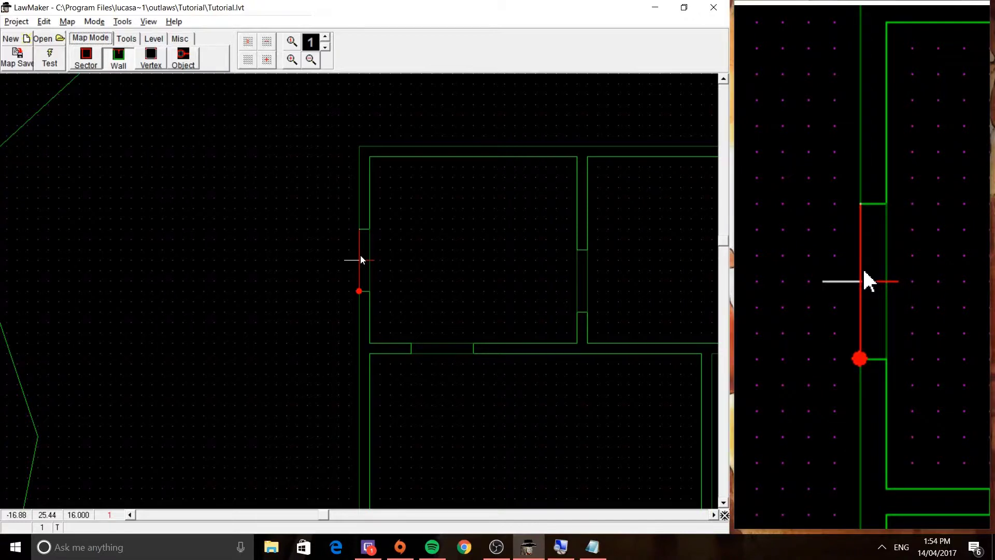
{"action": "double_click", "coordinate": [361, 255]}
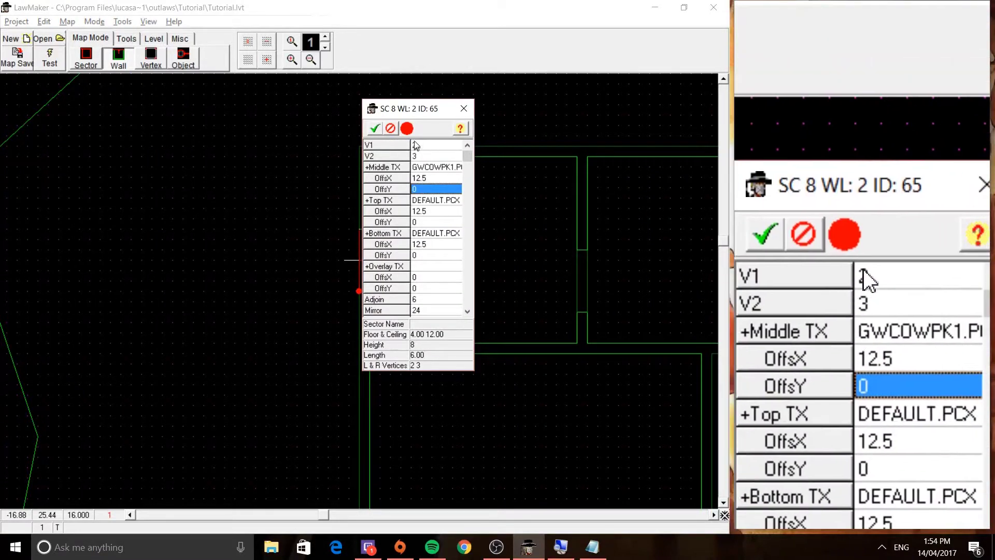
{"action": "left_click_drag", "start_coordinate": [428, 113], "coordinate": [164, 107]}
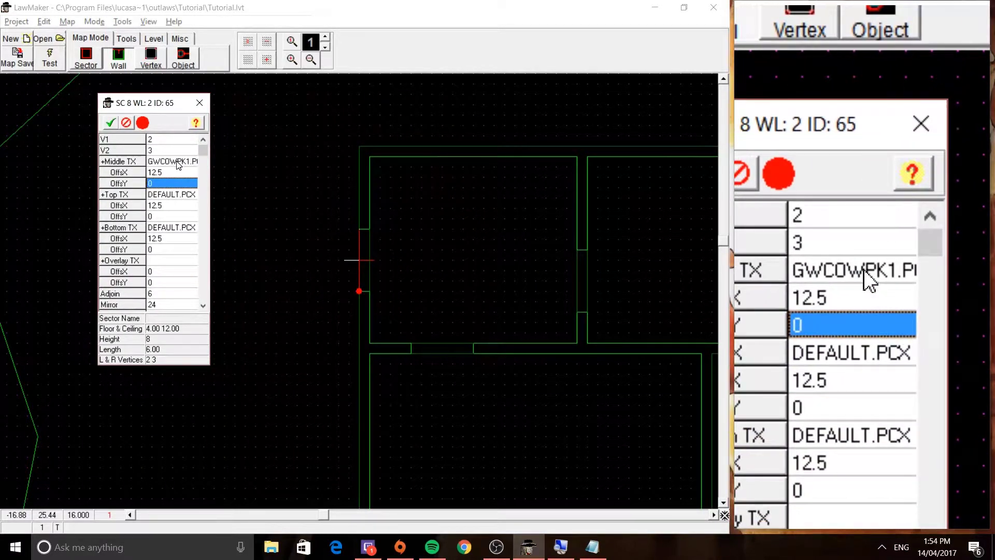
{"action": "double_click", "coordinate": [176, 162]}
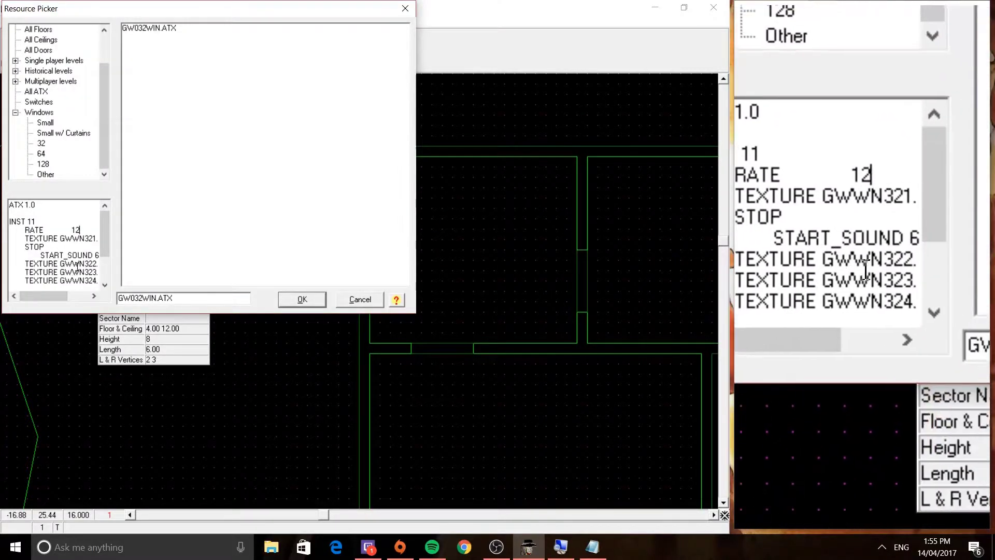
{"action": "left_click", "coordinate": [80, 230]}
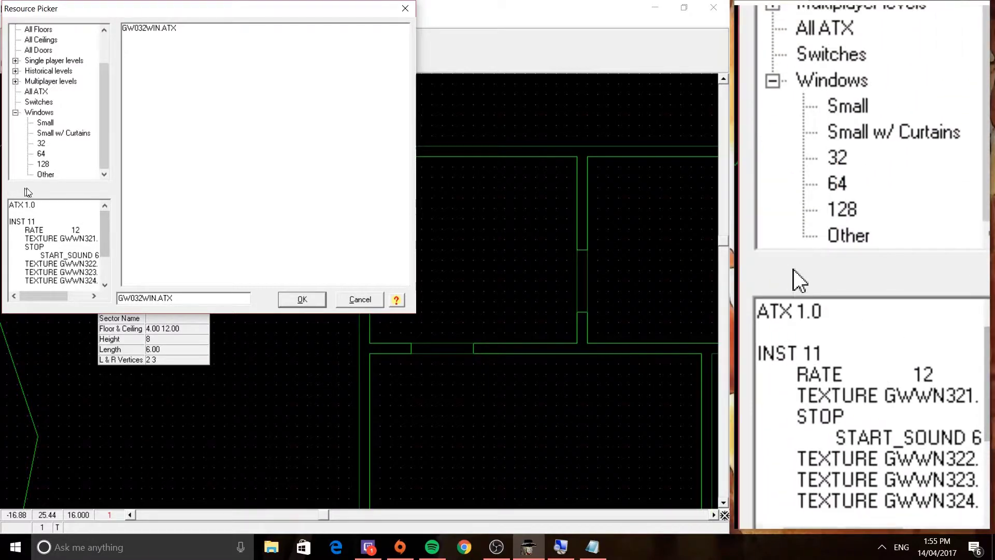
{"action": "left_click", "coordinate": [42, 144]}
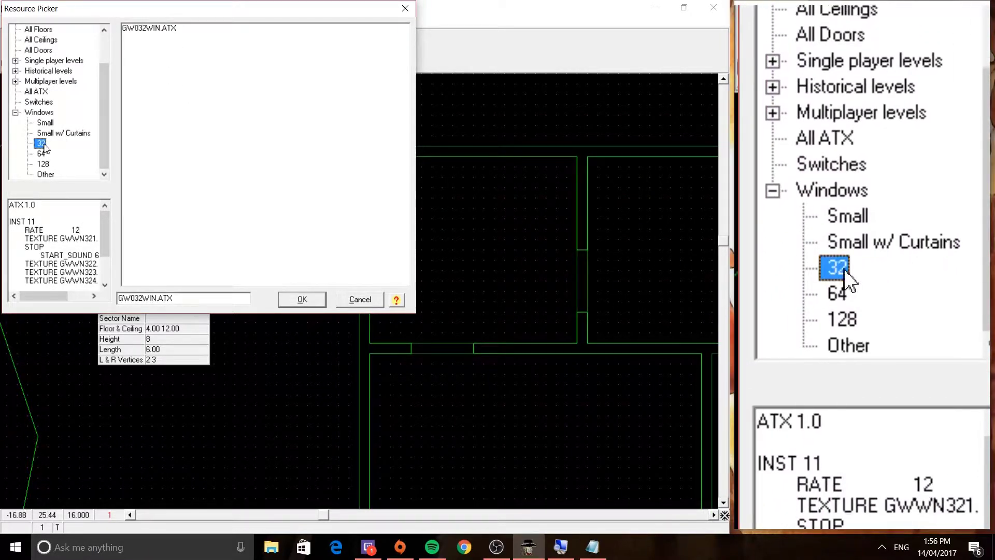
{"action": "double_click", "coordinate": [145, 30]}
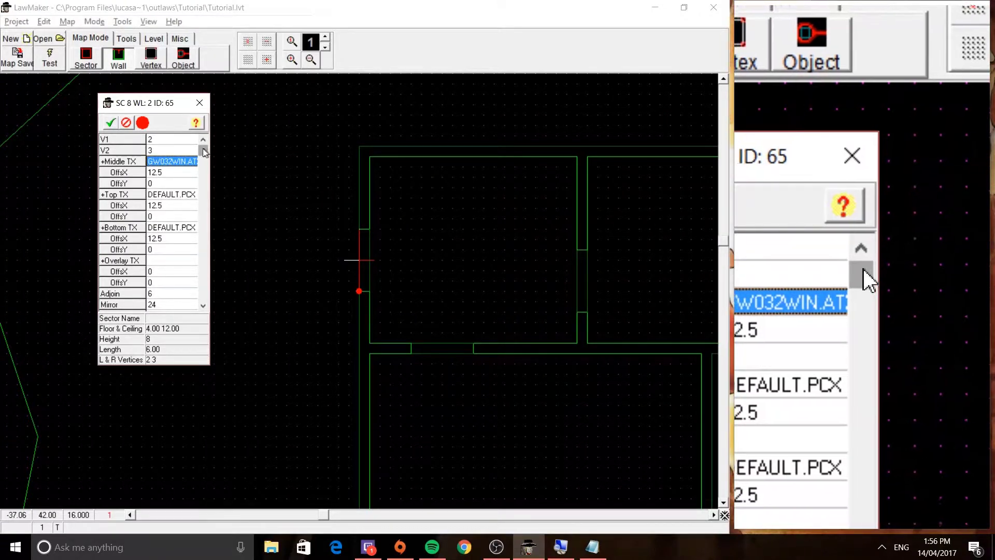
Step: Enable the Adjoining MID texture, Tinting, Shatter and Projectile can pass flags on the outer window wall and commit the changes
{"action": "left_click_drag", "start_coordinate": [204, 154], "coordinate": [193, 286]}
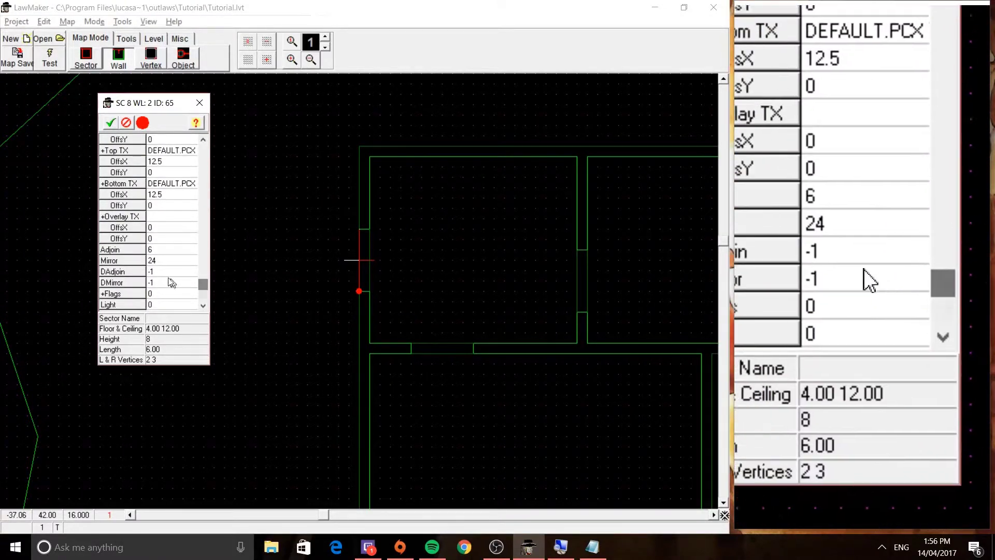
{"action": "double_click", "coordinate": [161, 296]}
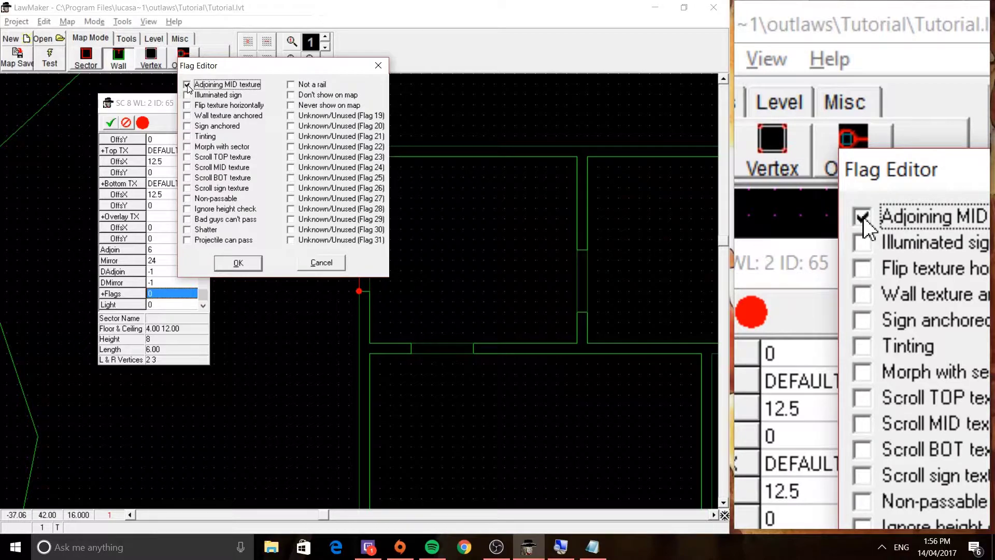
{"action": "left_click", "coordinate": [188, 139]}
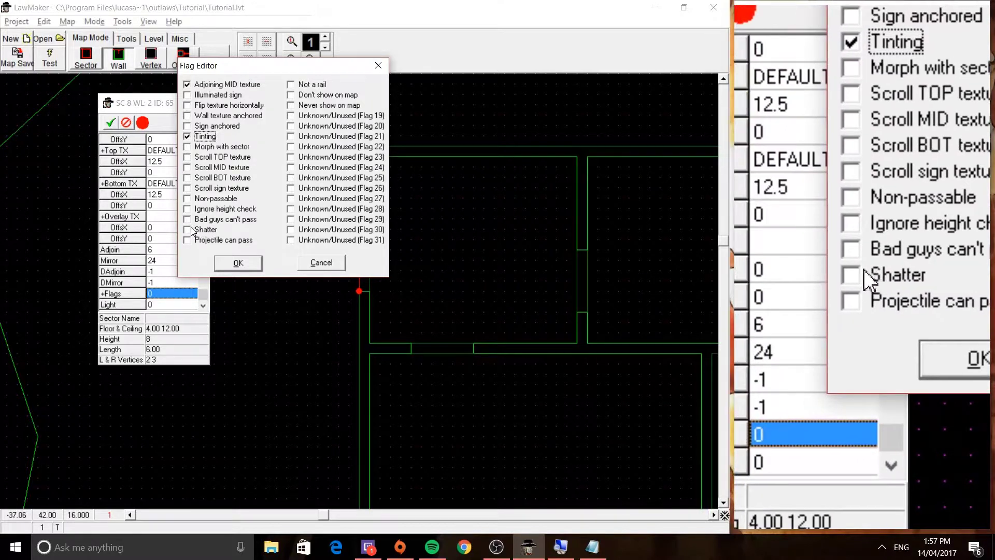
{"action": "left_click", "coordinate": [192, 231]}
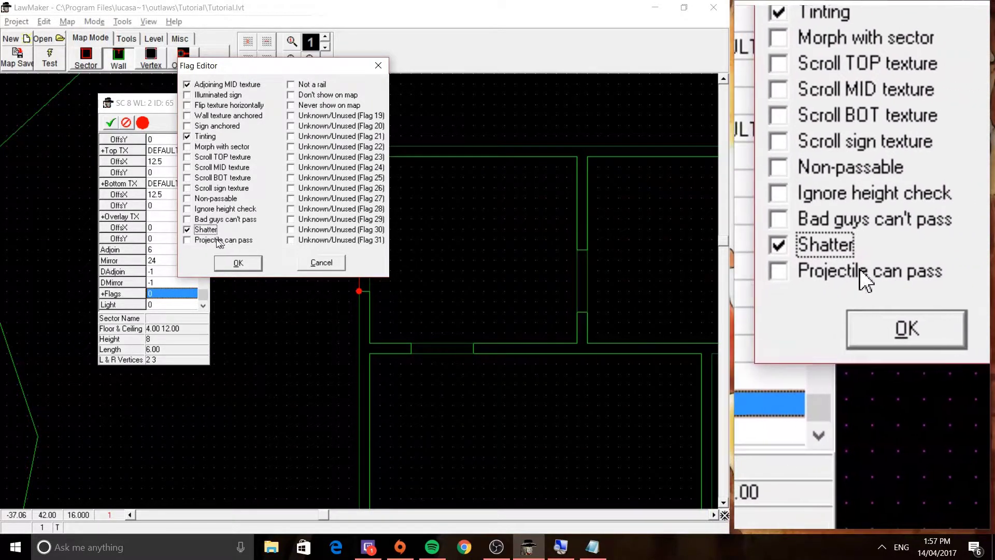
{"action": "left_click", "coordinate": [189, 241]}
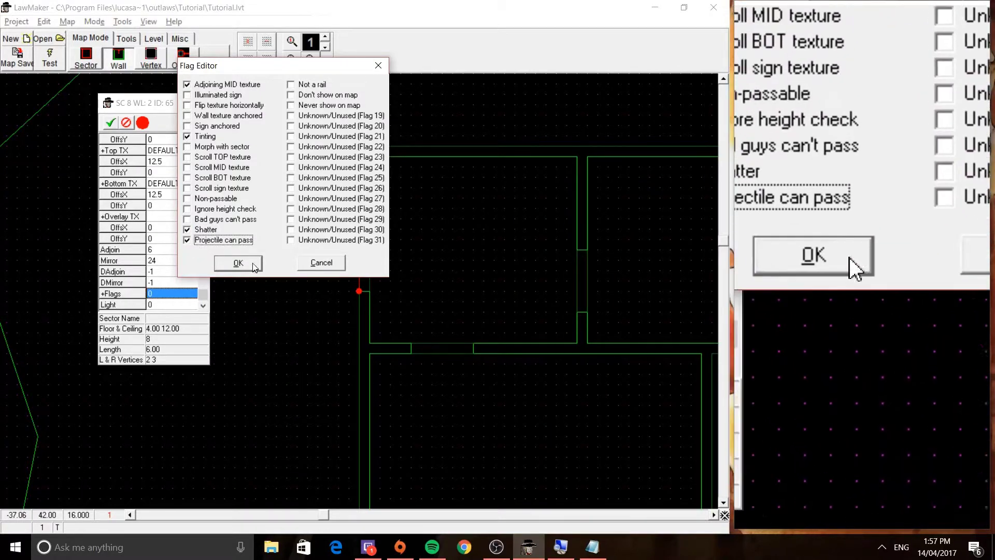
{"action": "left_click", "coordinate": [254, 265]}
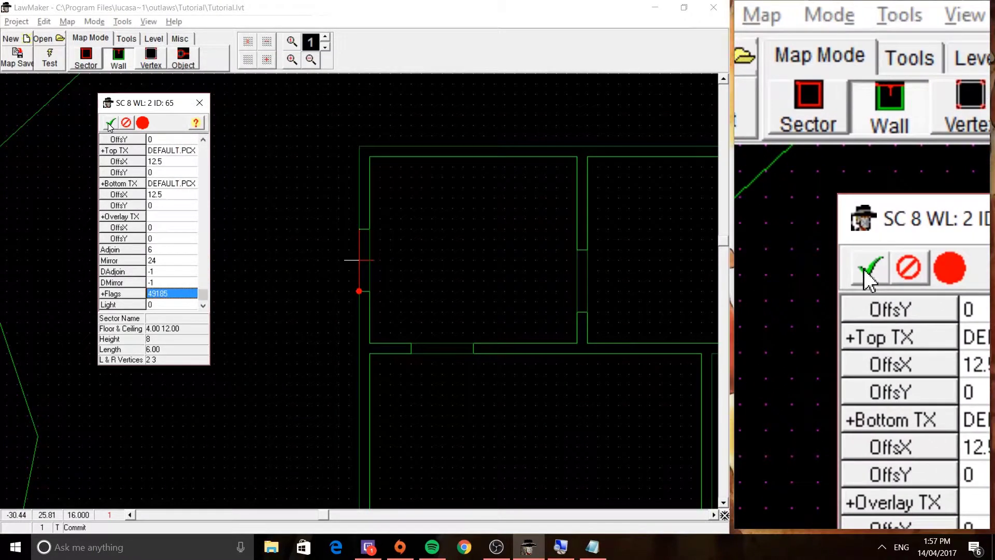
{"action": "left_click", "coordinate": [110, 124]}
Step: Test the level in Outlaws, shoot the window from outside and enter the room through it, then retest to inspect the outer wall and quit
{"action": "left_click", "coordinate": [48, 62]}
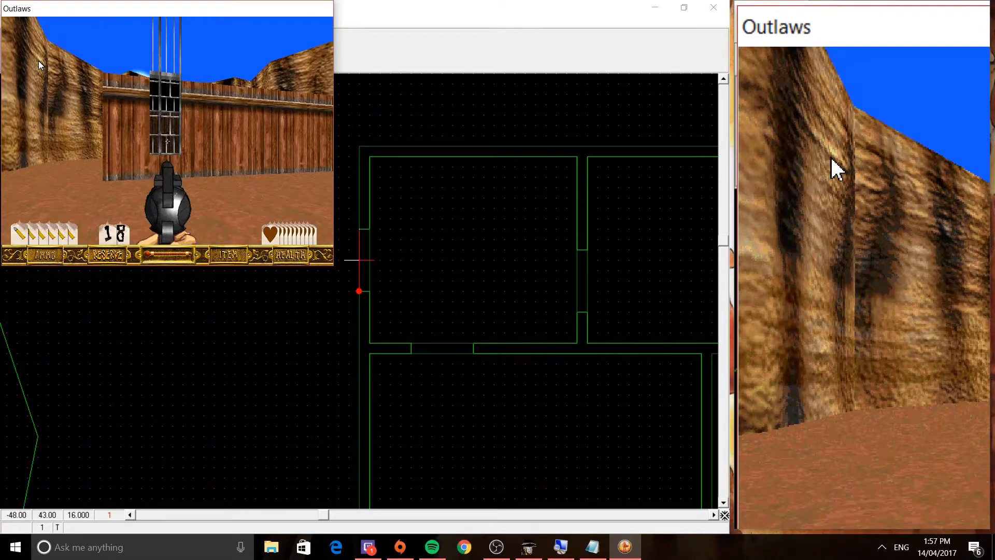
{"action": "key", "text": "Up"}
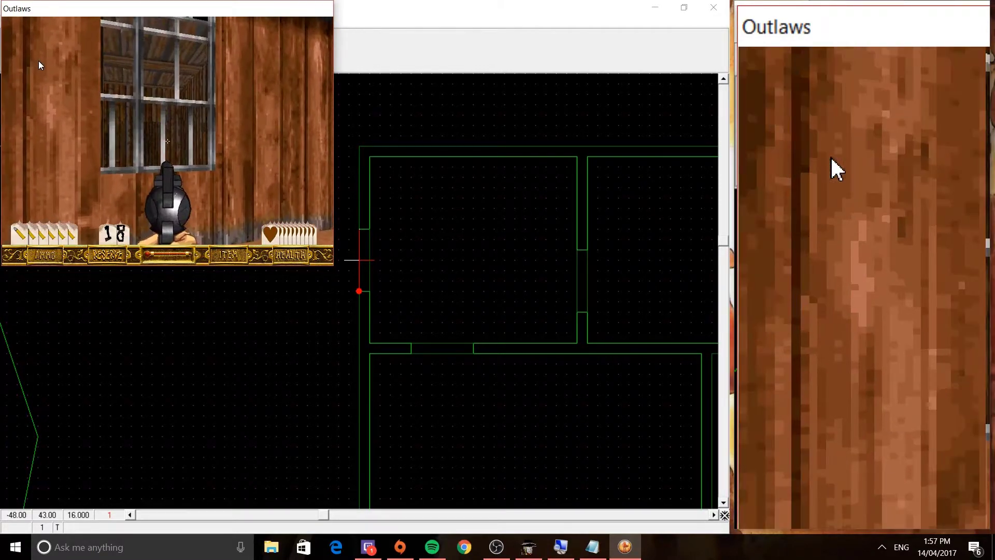
{"action": "key", "text": "ctrl"}
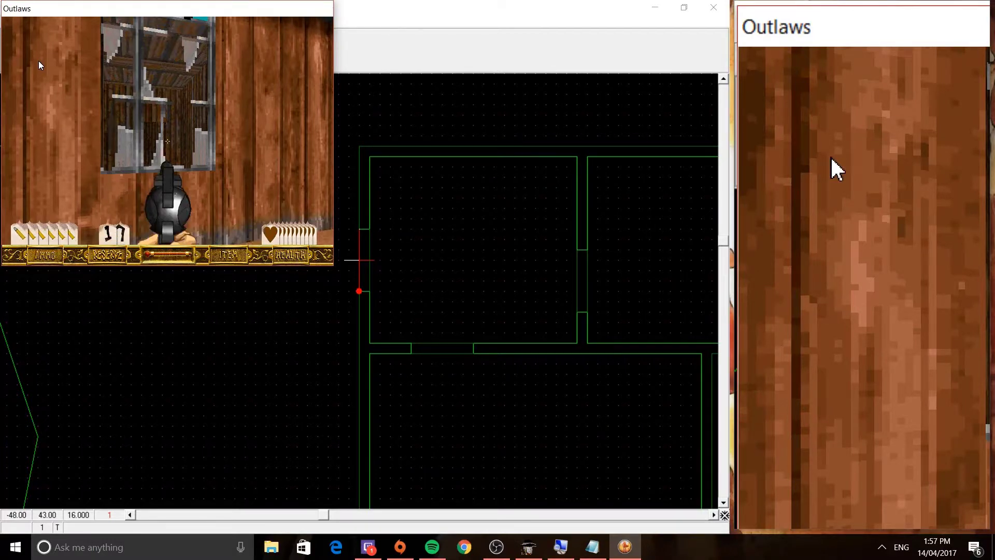
{"action": "key", "text": "Up"}
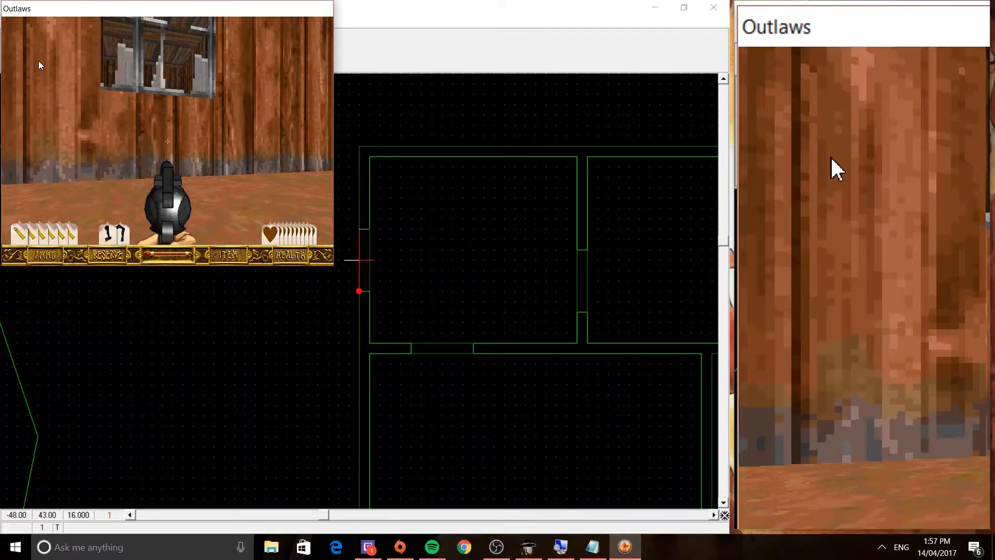
{"action": "key", "text": "Up"}
{"action": "key", "text": "Left"}
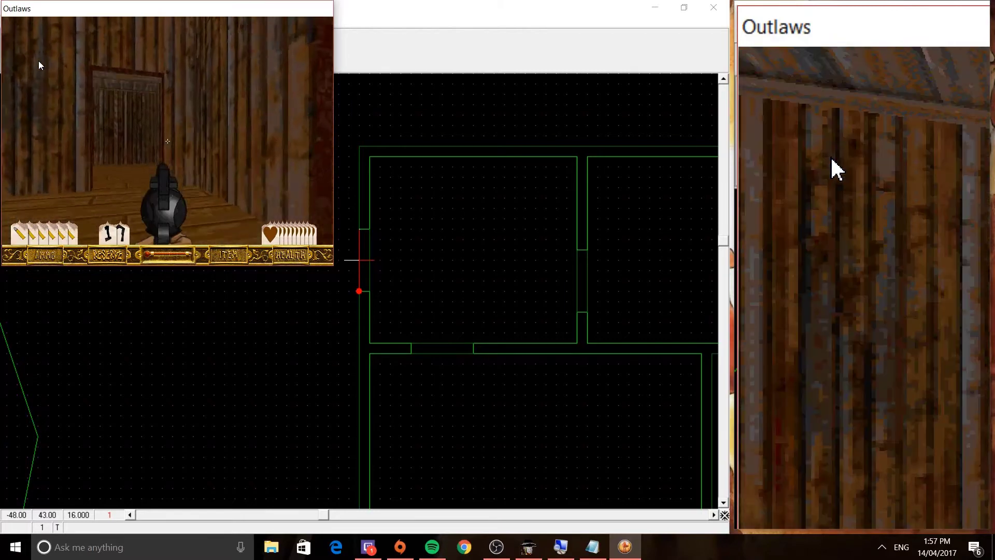
{"action": "key", "text": "Left"}
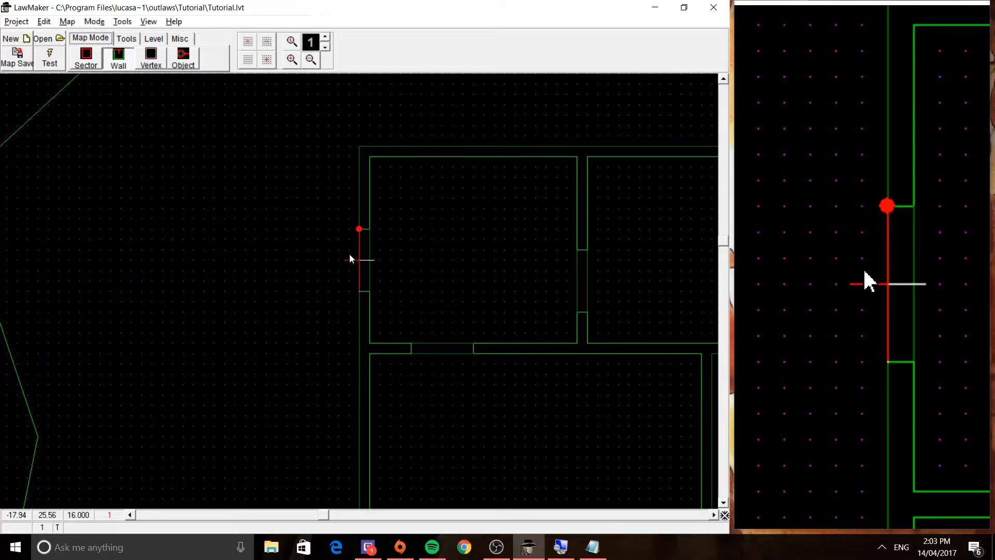
{"action": "left_click", "coordinate": [44, 60]}
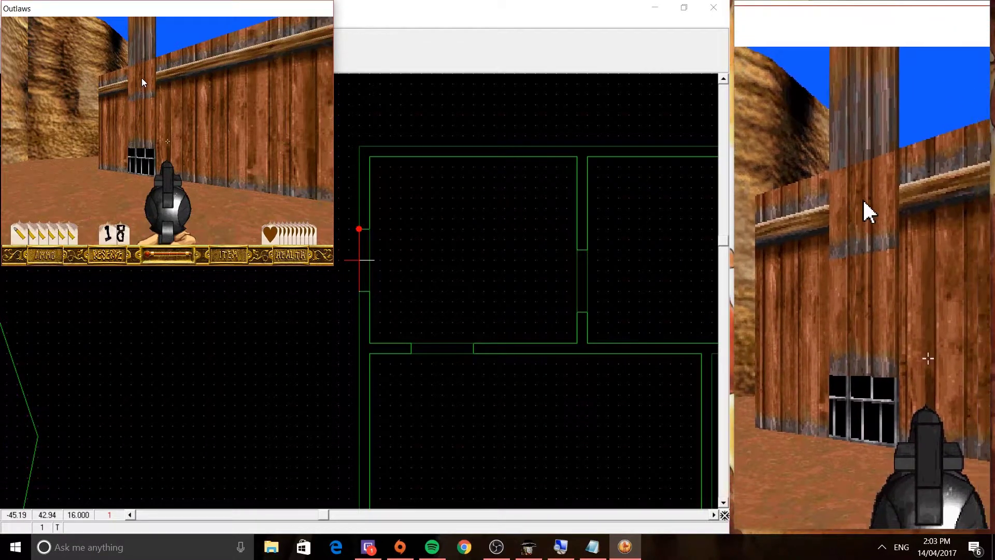
{"action": "key", "text": "alt+F4"}
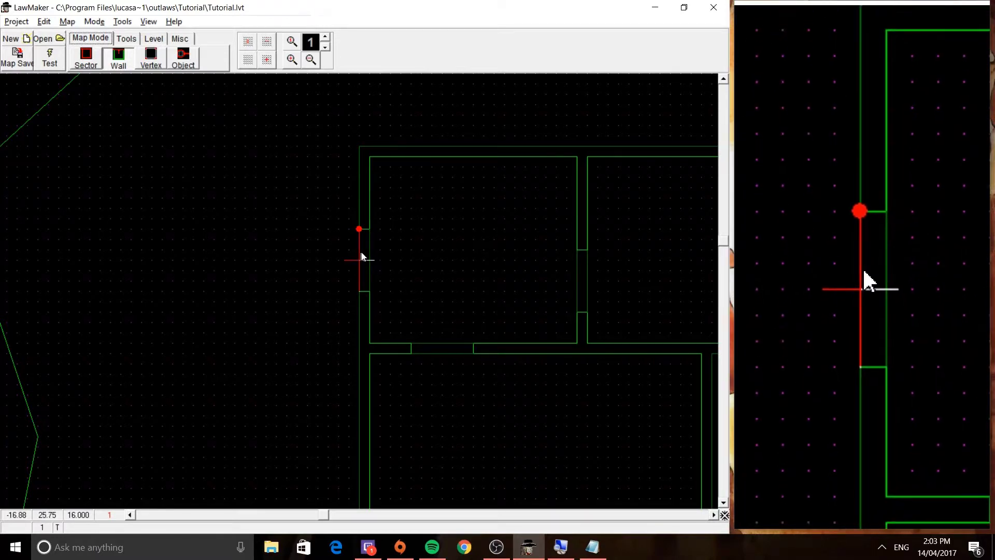
Step: Set the middle texture of the opening's room-side wall to GW032WIN.ATX from the 32 windows category
{"action": "left_click", "coordinate": [371, 280]}
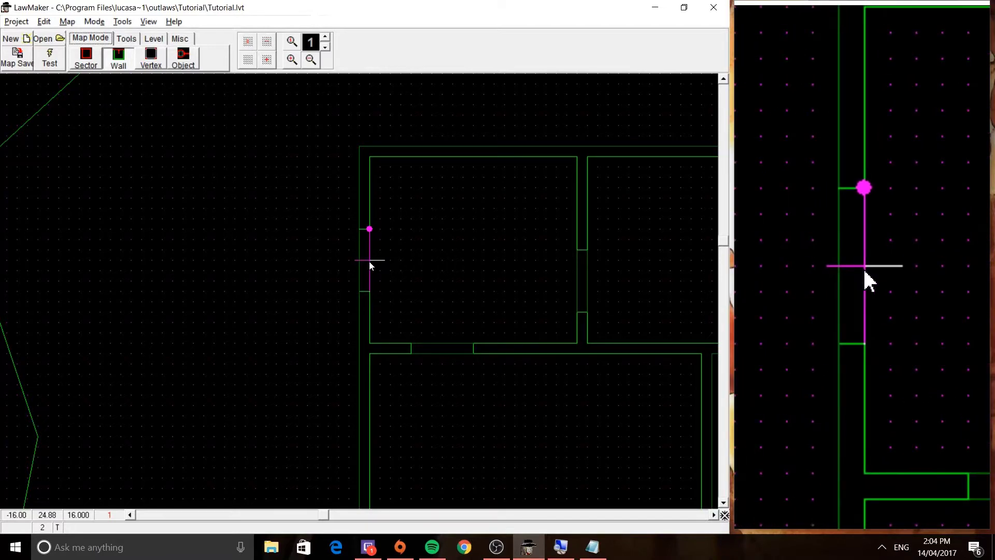
{"action": "double_click", "coordinate": [370, 266]}
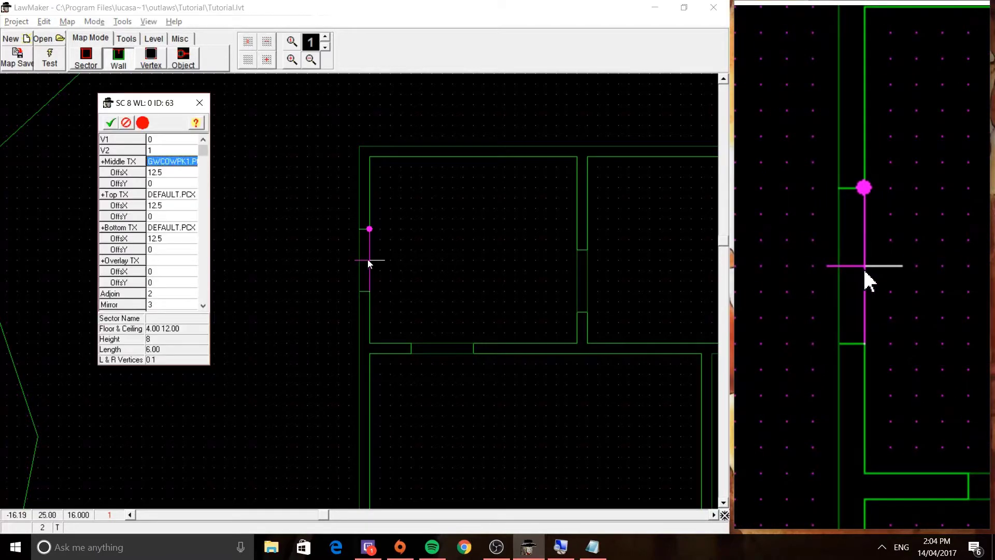
{"action": "double_click", "coordinate": [167, 164]}
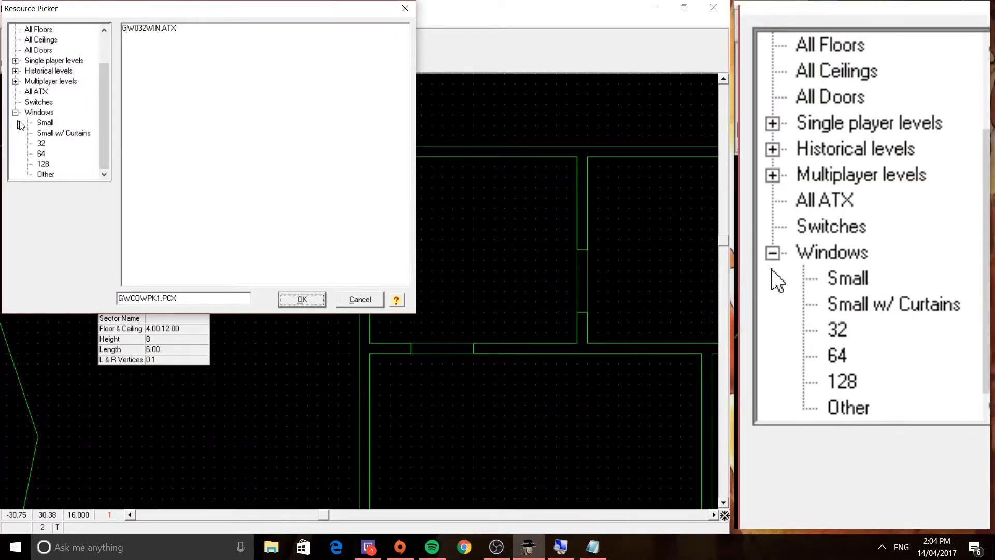
{"action": "left_click", "coordinate": [39, 143]}
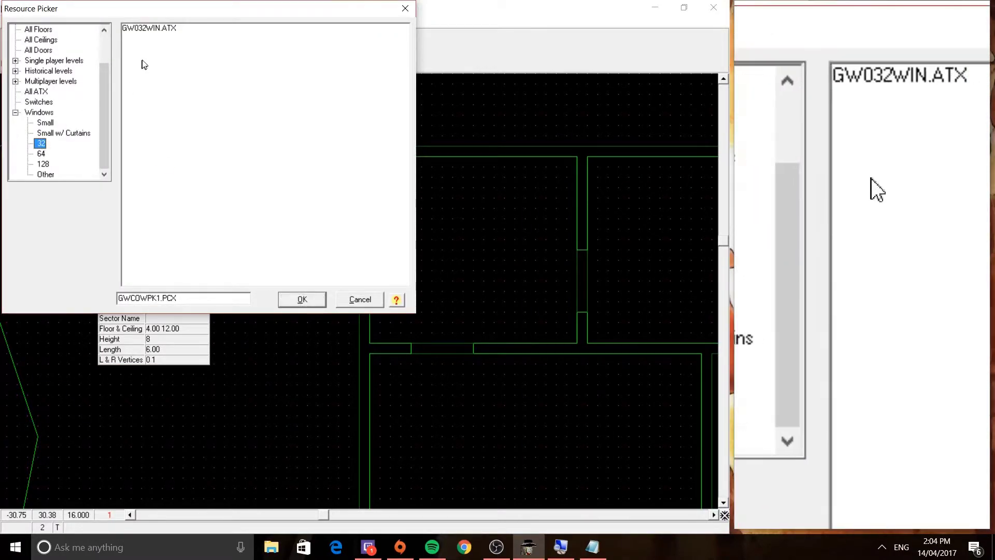
{"action": "double_click", "coordinate": [149, 30]}
Step: Enable the Adjoining MID texture, Tinting, Shatter and Projectile can pass flags on the room-side window wall and commit the changes
{"action": "left_click_drag", "start_coordinate": [203, 149], "coordinate": [204, 296]}
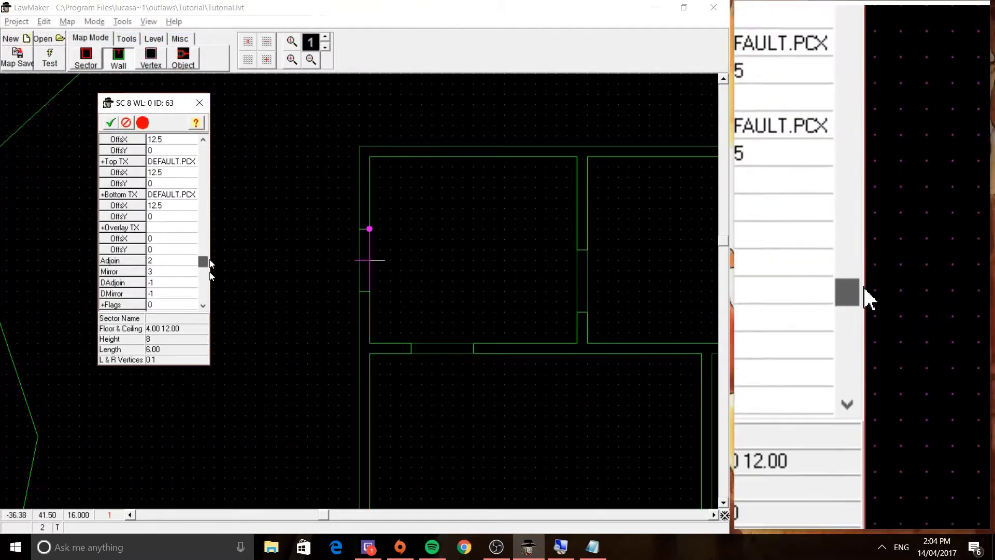
{"action": "double_click", "coordinate": [150, 293]}
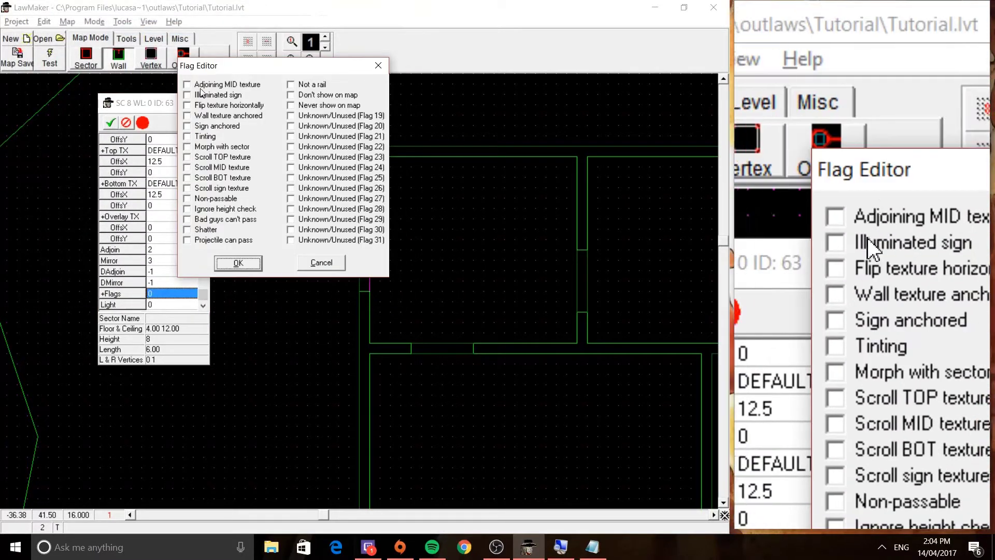
{"action": "left_click", "coordinate": [195, 85]}
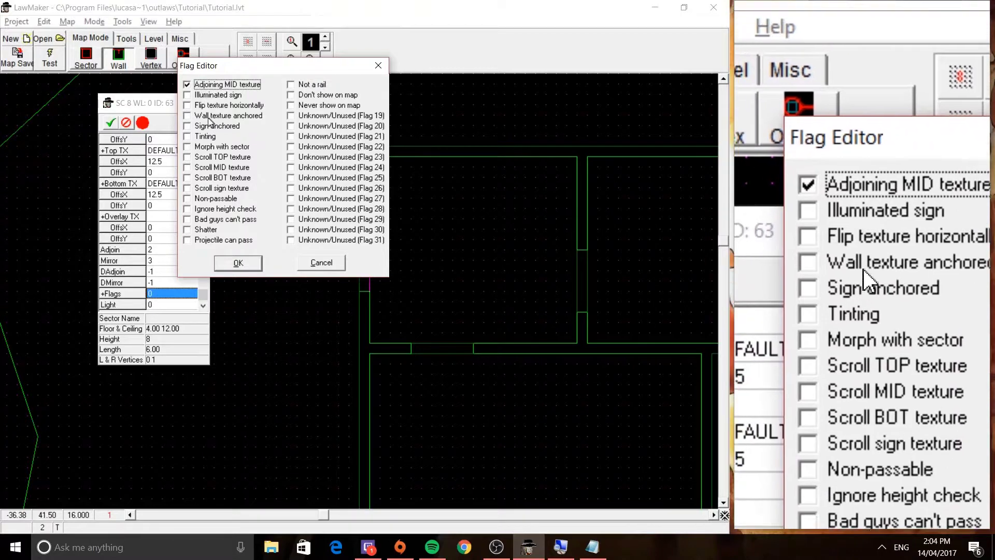
{"action": "left_click", "coordinate": [201, 137]}
{"action": "left_click", "coordinate": [205, 230]}
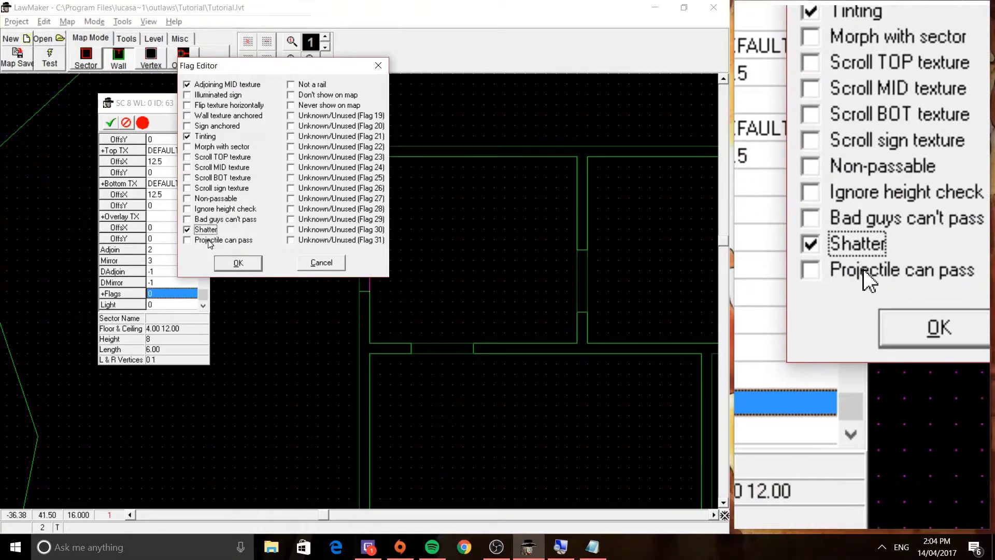
{"action": "left_click", "coordinate": [208, 241]}
{"action": "left_click", "coordinate": [236, 263]}
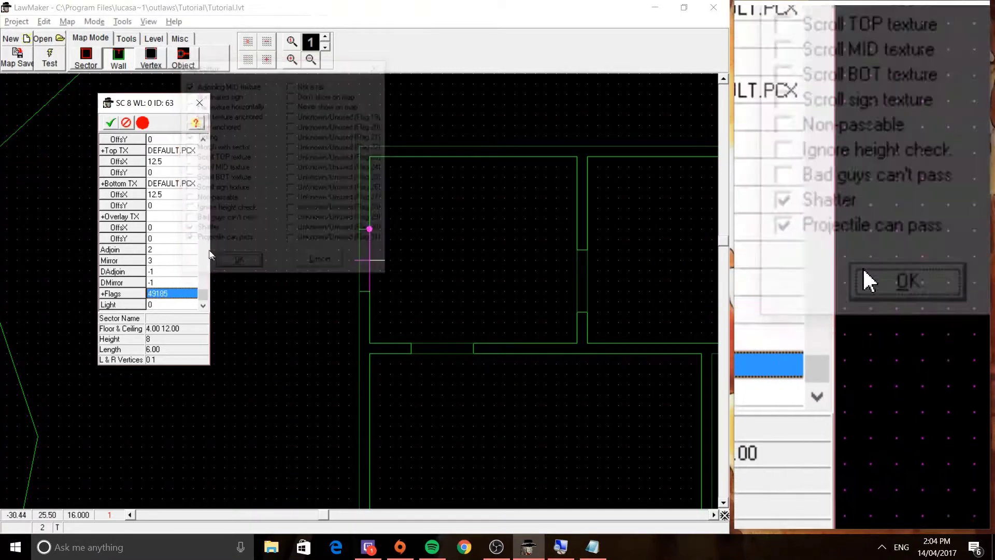
{"action": "left_click", "coordinate": [109, 123]}
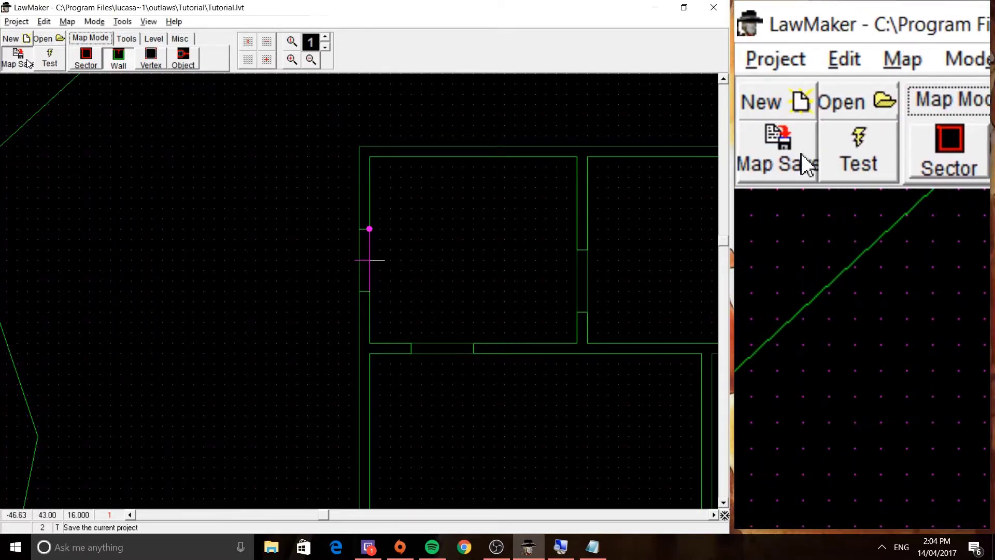
Step: Test the level in Outlaws, examine the shot window from inside the room, and reselect the opening's outer wall in the map
{"action": "left_click", "coordinate": [49, 62]}
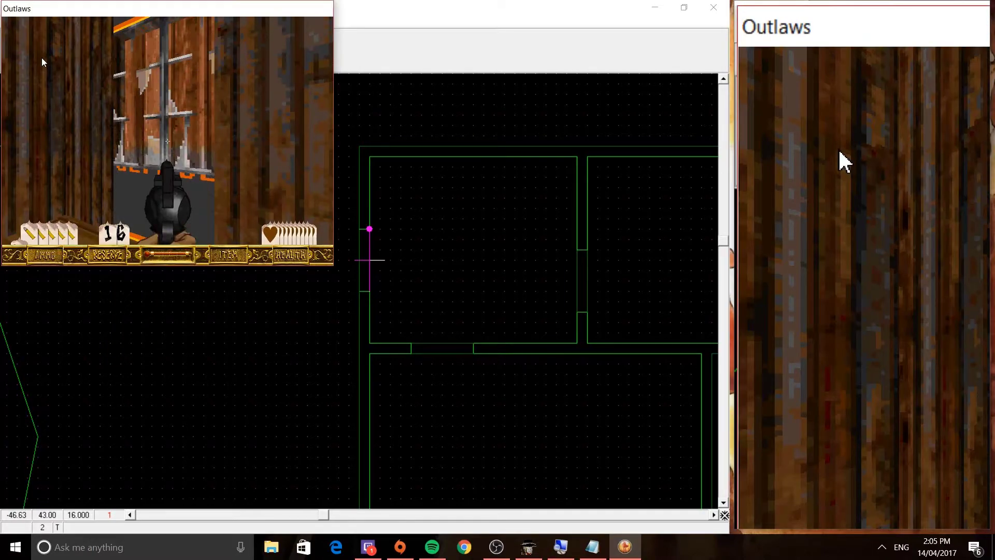
{"action": "key", "text": "w"}
{"action": "key", "text": "w"}
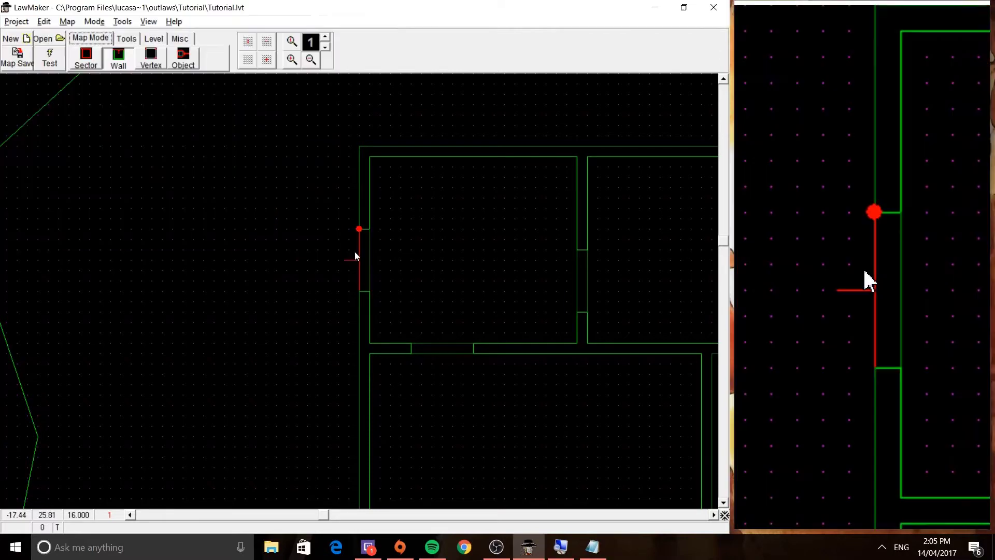
{"action": "left_click", "coordinate": [361, 260]}
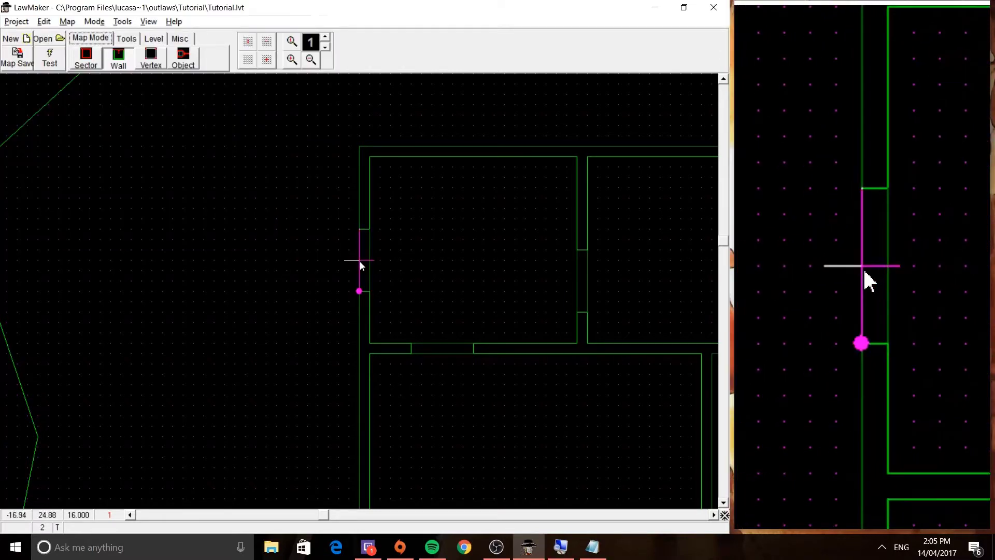
Step: Disable the Tinting, Shatter and Projectile can pass flags on the opening's outer wall and commit the changes
{"action": "key", "text": "Return"}
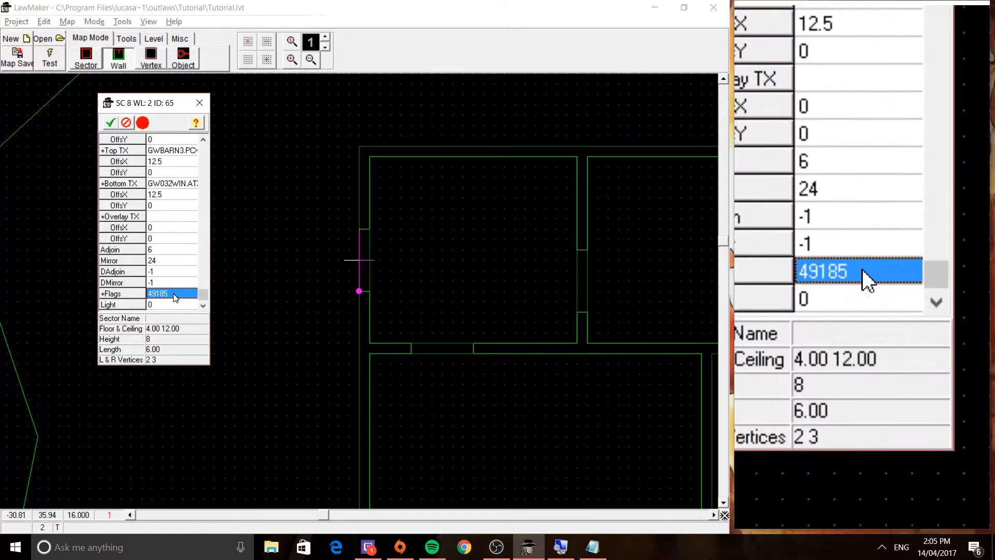
{"action": "double_click", "coordinate": [175, 296]}
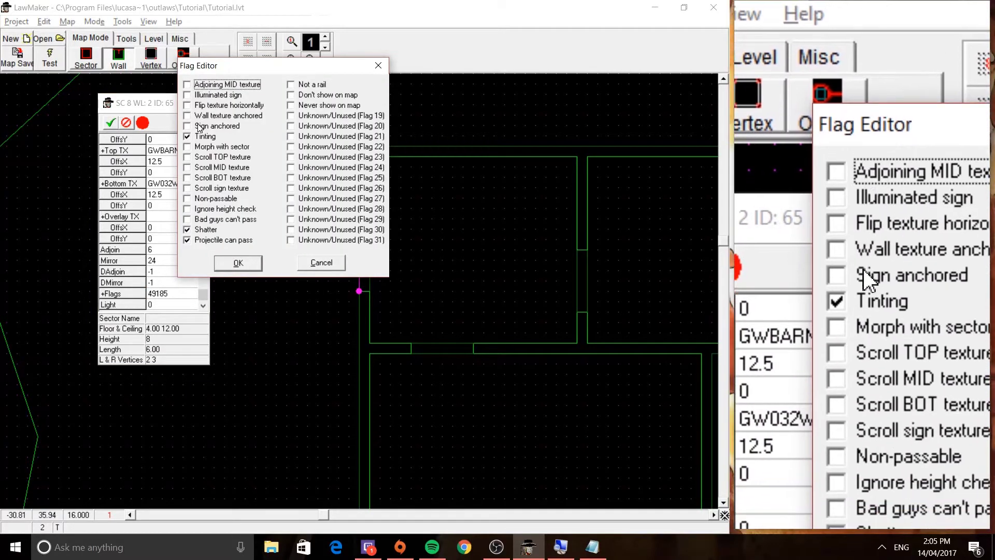
{"action": "left_click", "coordinate": [204, 137]}
{"action": "left_click", "coordinate": [205, 230]}
{"action": "left_click", "coordinate": [217, 239]}
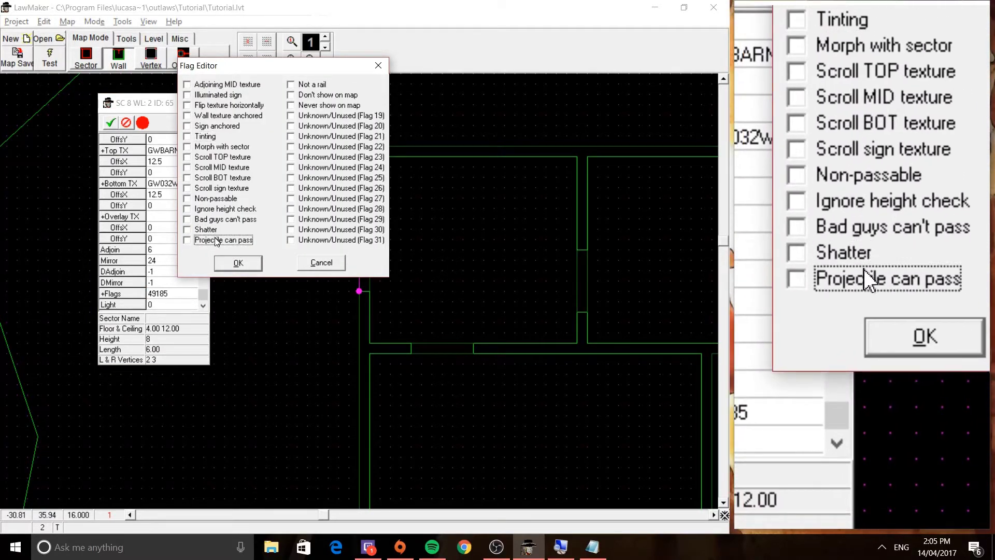
{"action": "left_click", "coordinate": [238, 263]}
{"action": "left_click", "coordinate": [110, 122]}
Step: Test the level in Outlaws, examine the window from inside the building and from outside, and quit the game
{"action": "left_click", "coordinate": [49, 58]}
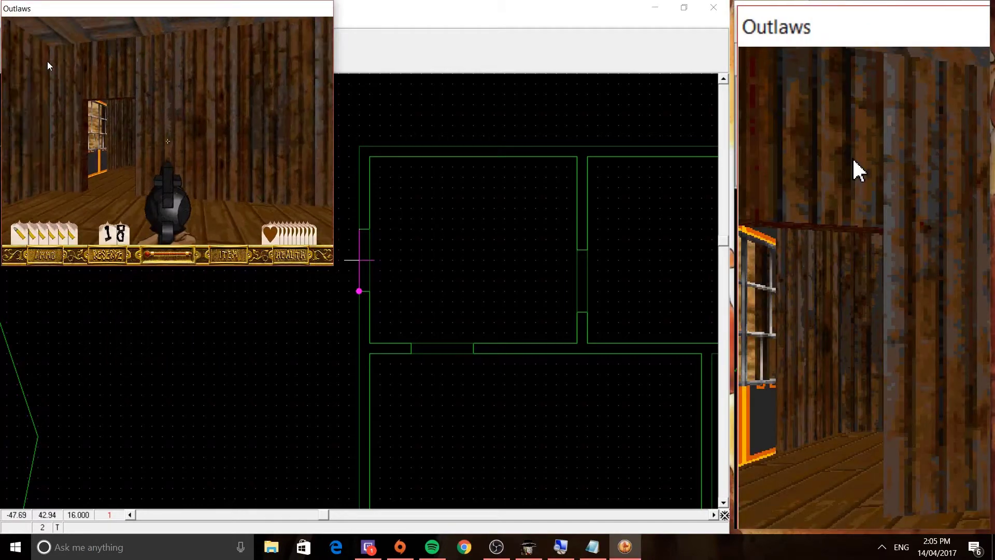
{"action": "key", "text": "Left"}
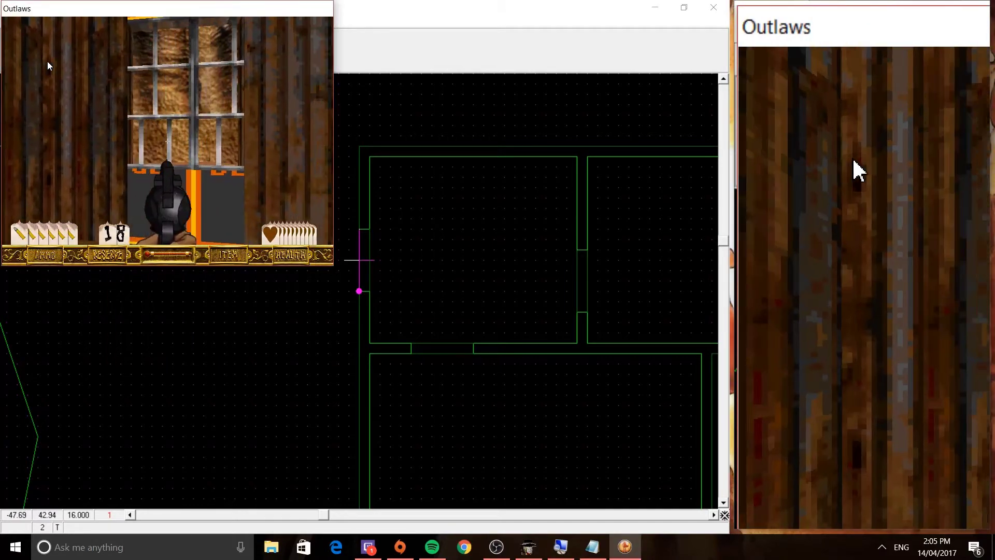
{"action": "key", "text": "Left"}
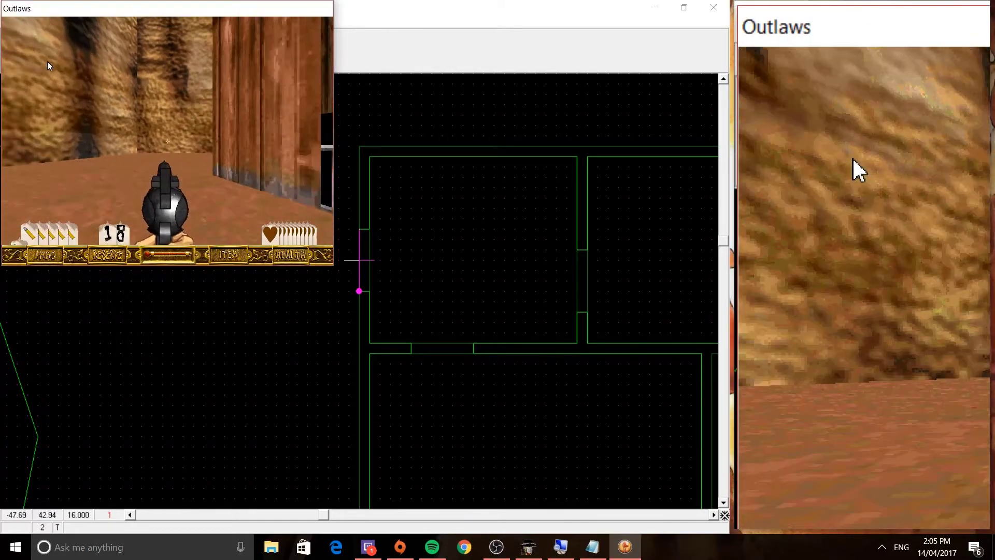
{"action": "key", "text": "Right"}
{"action": "key", "text": "Up"}
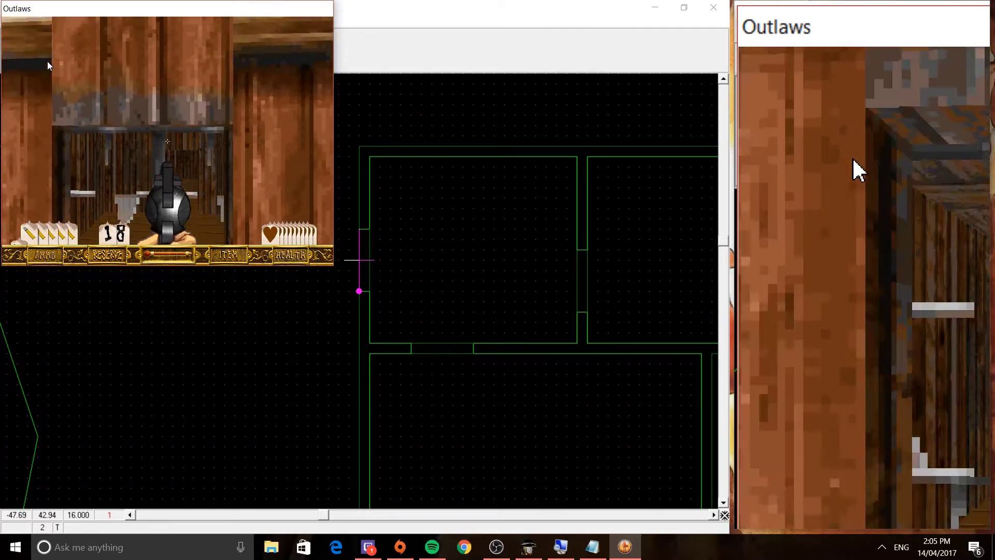
{"action": "key", "text": "Down"}
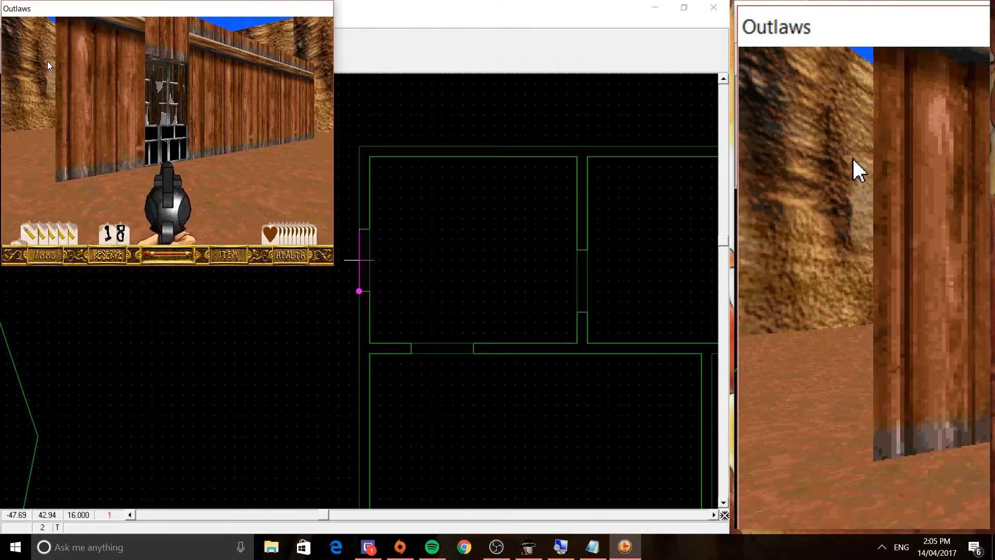
{"action": "key", "text": "Up"}
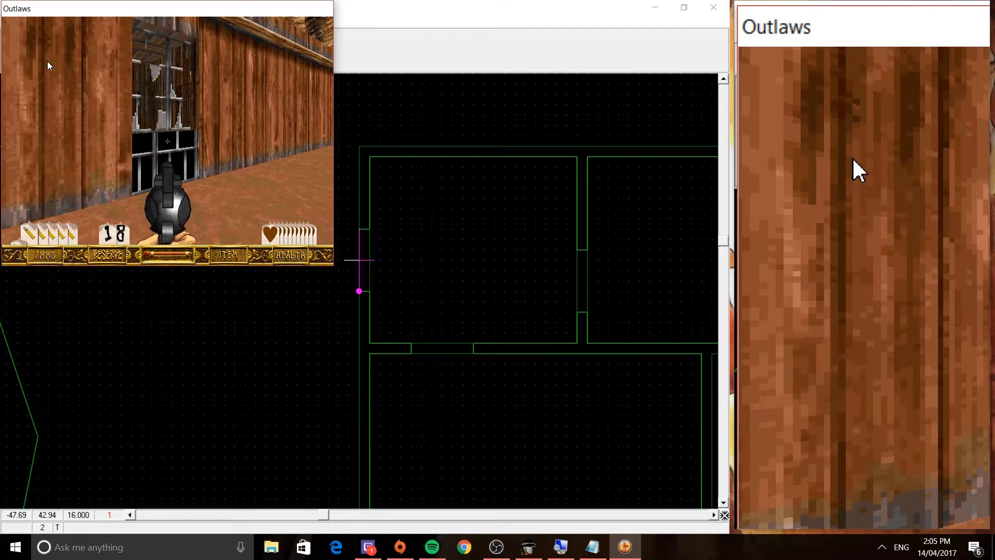
{"action": "key", "text": "Return"}
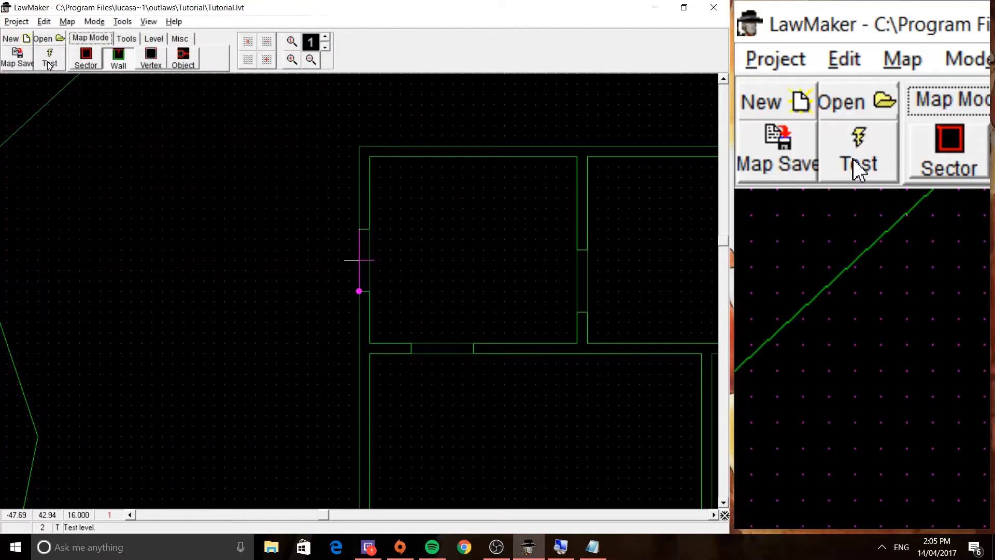
Step: Apply GWBARN3.PCX as middle, top and bottom texture to the opening's outside-facing wall together with the neighbouring outer wall
{"action": "left_click", "coordinate": [120, 59]}
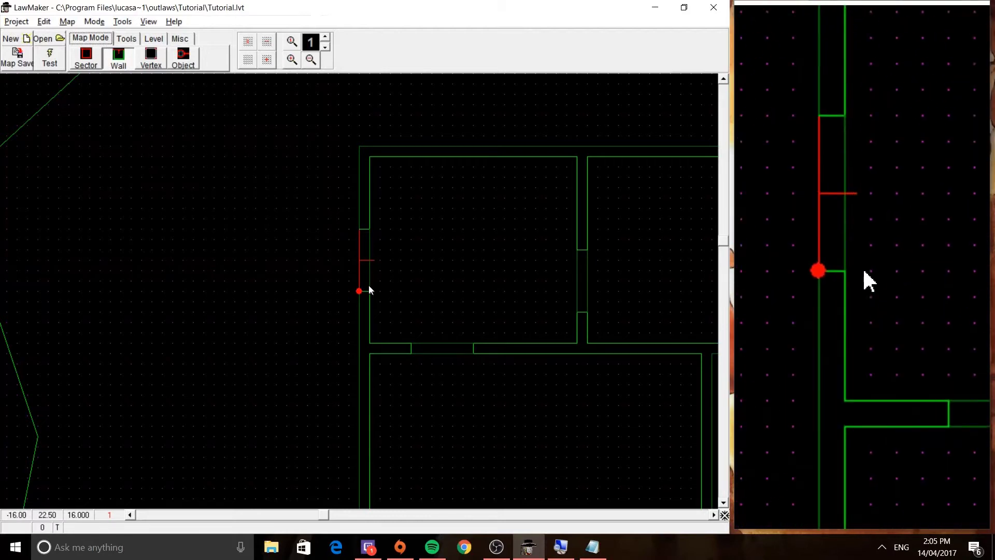
{"action": "left_click", "coordinate": [325, 252]}
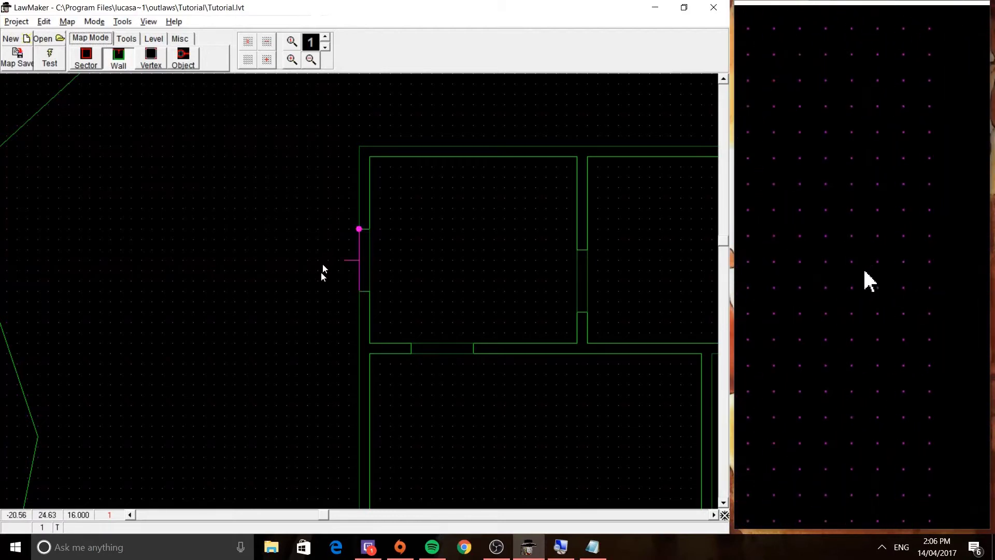
{"action": "key", "text": "Return"}
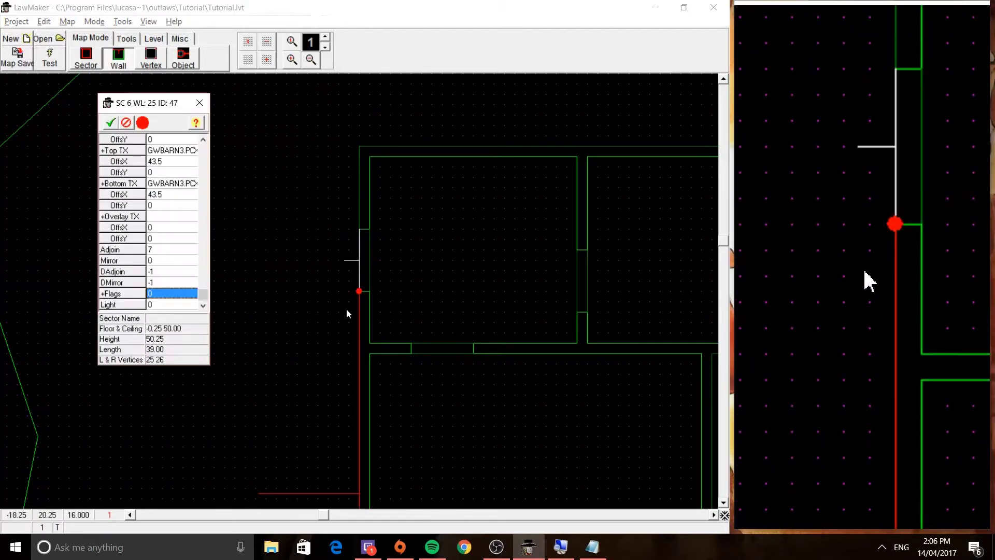
{"action": "left_click", "coordinate": [164, 165]}
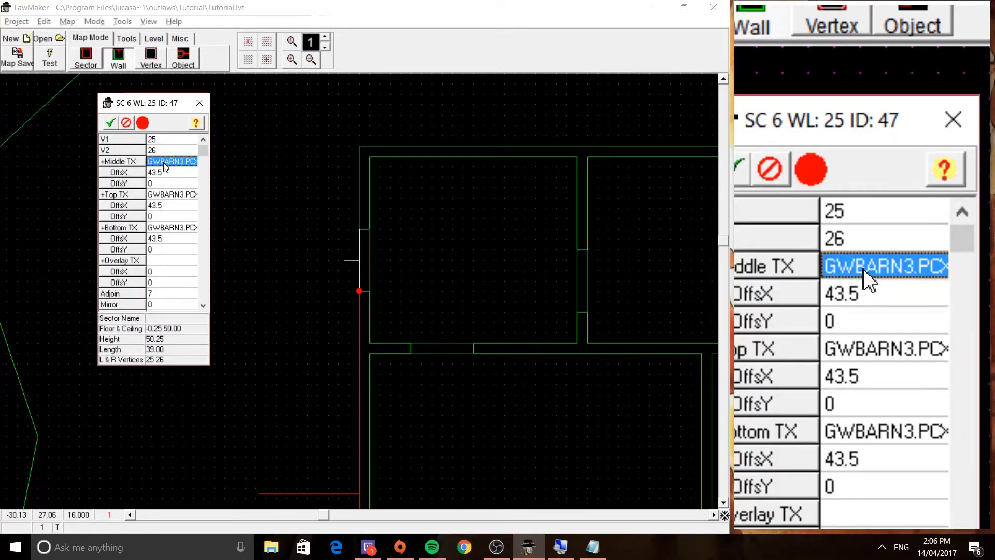
{"action": "left_click", "coordinate": [170, 194]}
{"action": "left_click", "coordinate": [173, 229]}
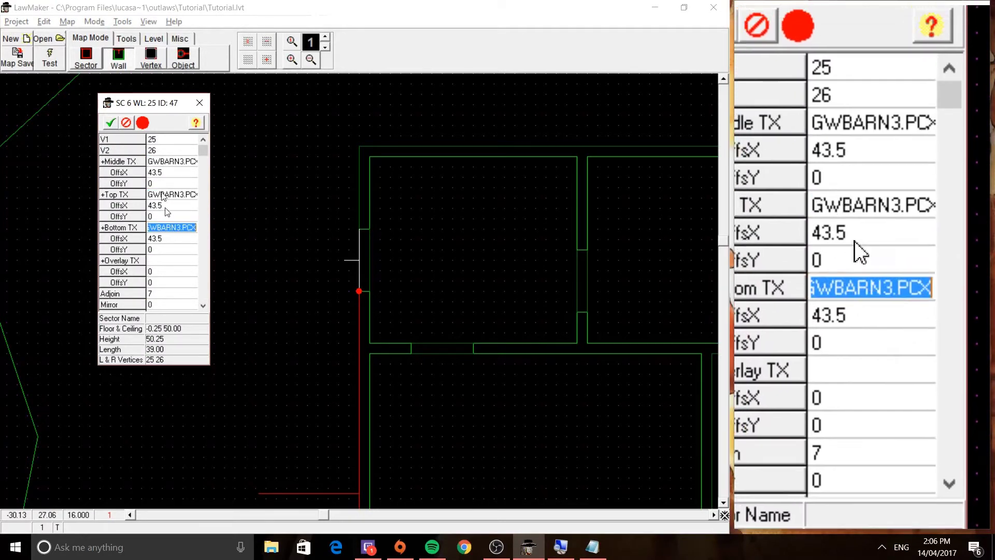
{"action": "left_click", "coordinate": [110, 123]}
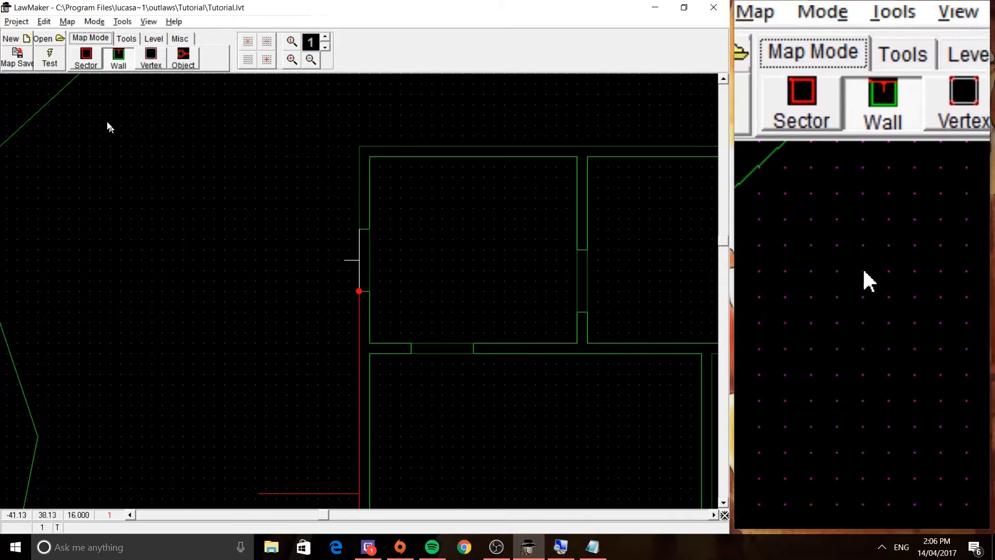
Step: Test the level in Outlaws again, walk around the building and shoot the window from outside
{"action": "left_click", "coordinate": [55, 63]}
{"action": "key", "text": "Up"}
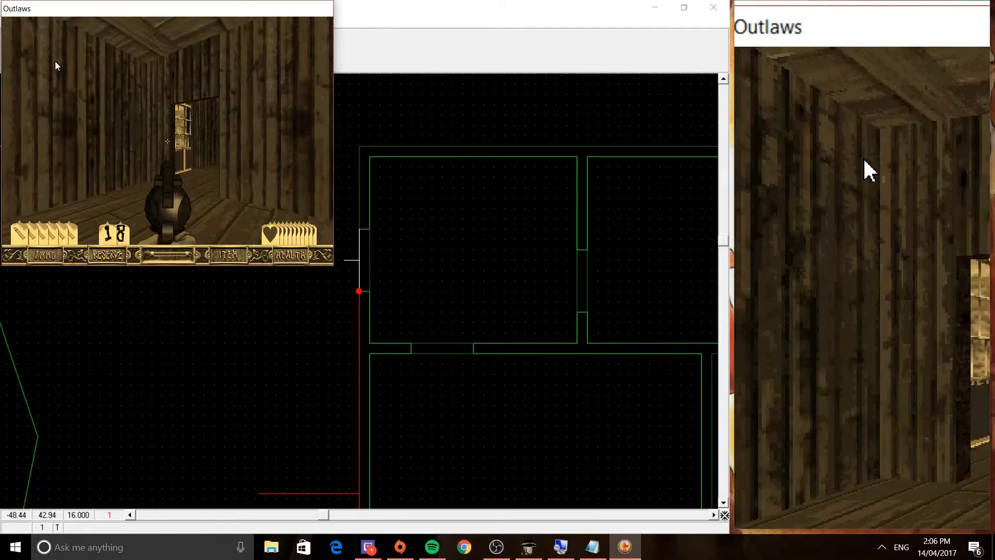
{"action": "key", "text": "Right"}
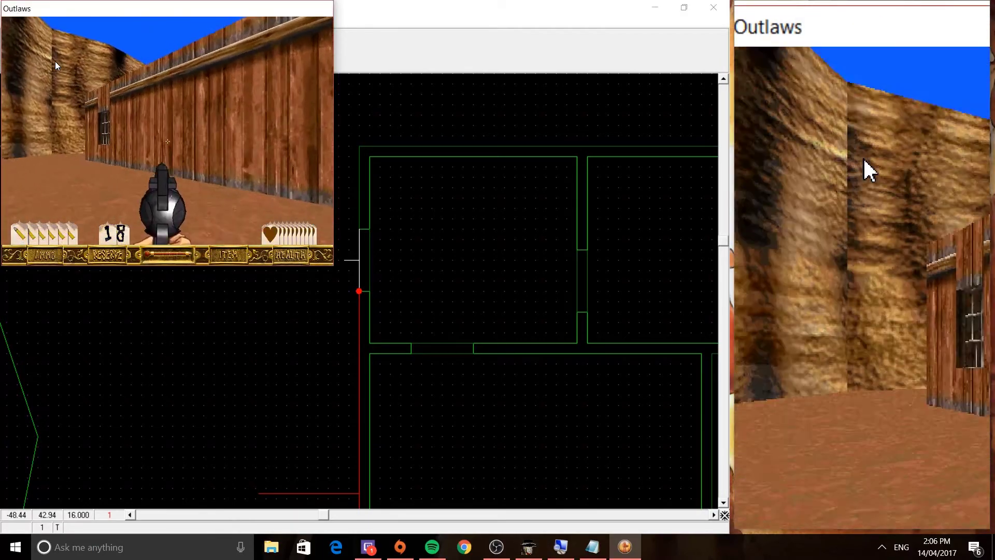
{"action": "key", "text": "Up"}
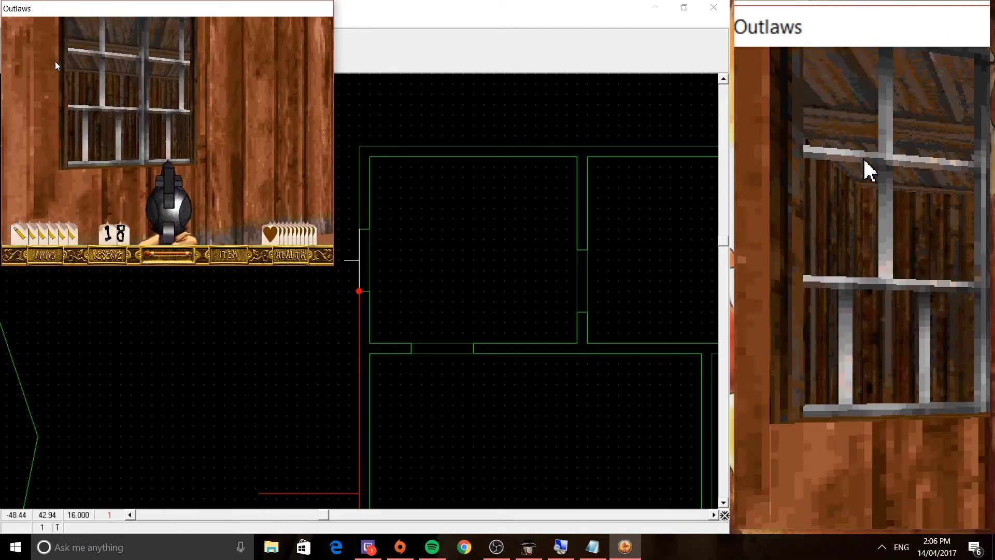
{"action": "key", "text": "ctrl"}
{"action": "key", "text": "Down"}
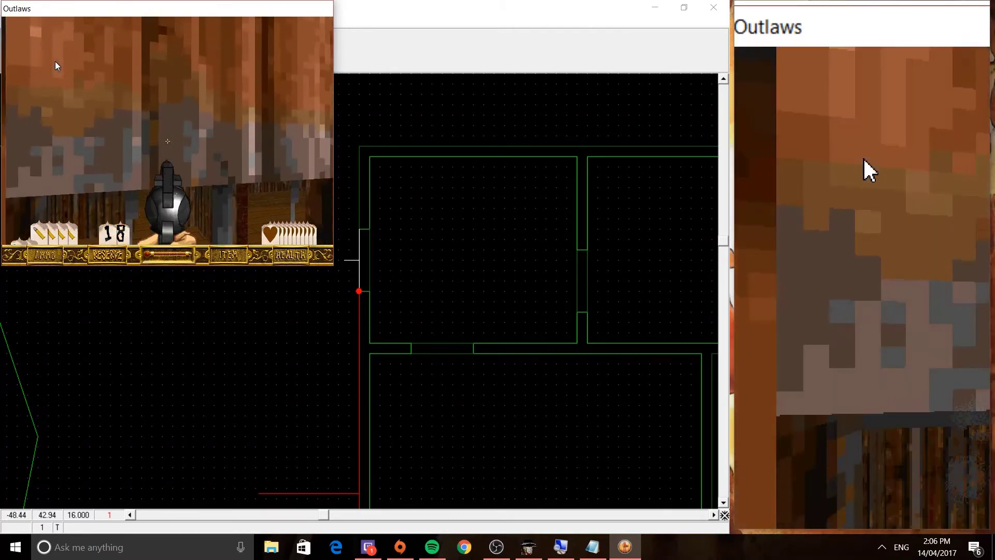
{"action": "key", "text": "ctrl"}
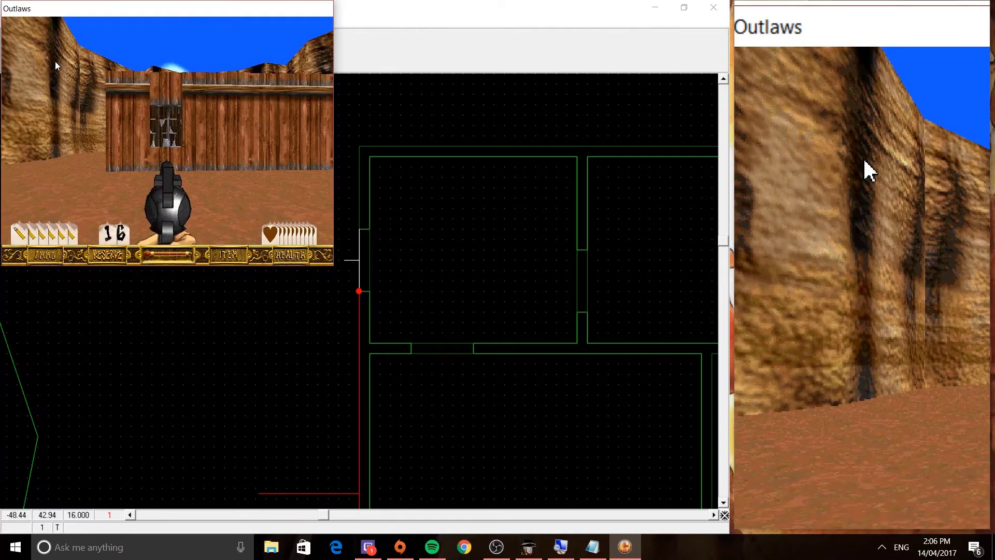
Step: Inspect the shot window and surrounding barn wall from outside, and examine the same window from inside the room
{"action": "key", "text": "Up"}
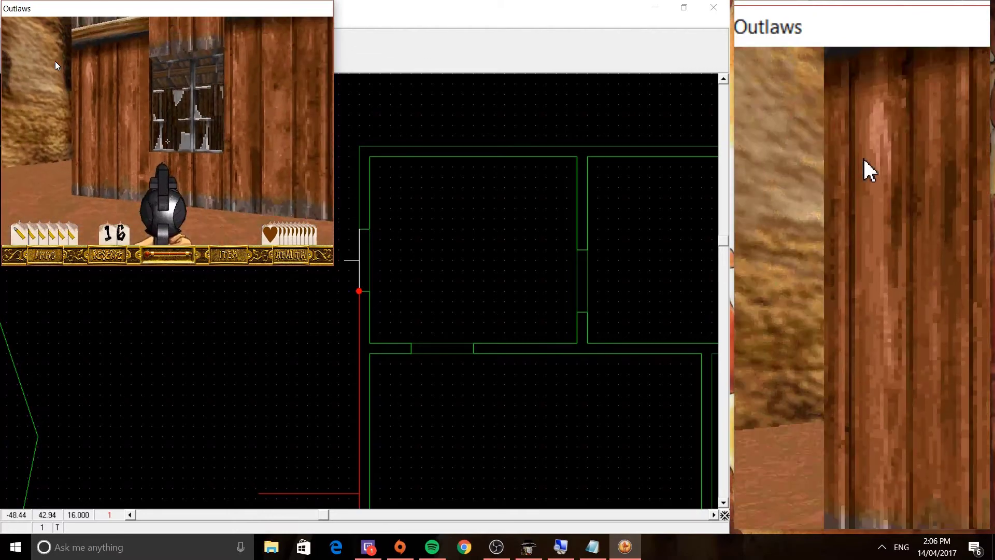
{"action": "key", "text": "Down"}
{"action": "key", "text": "Left"}
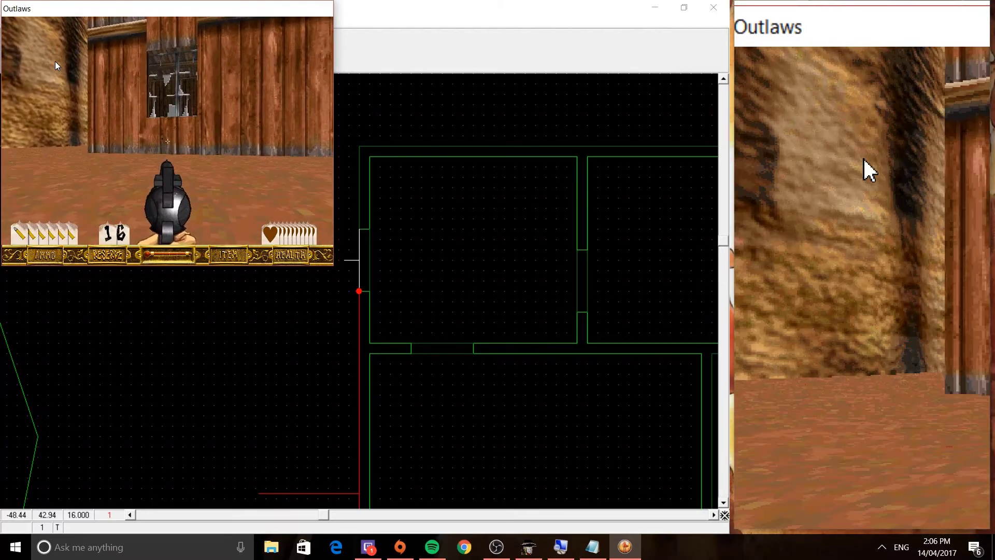
{"action": "key", "text": "Right"}
{"action": "key", "text": "Up"}
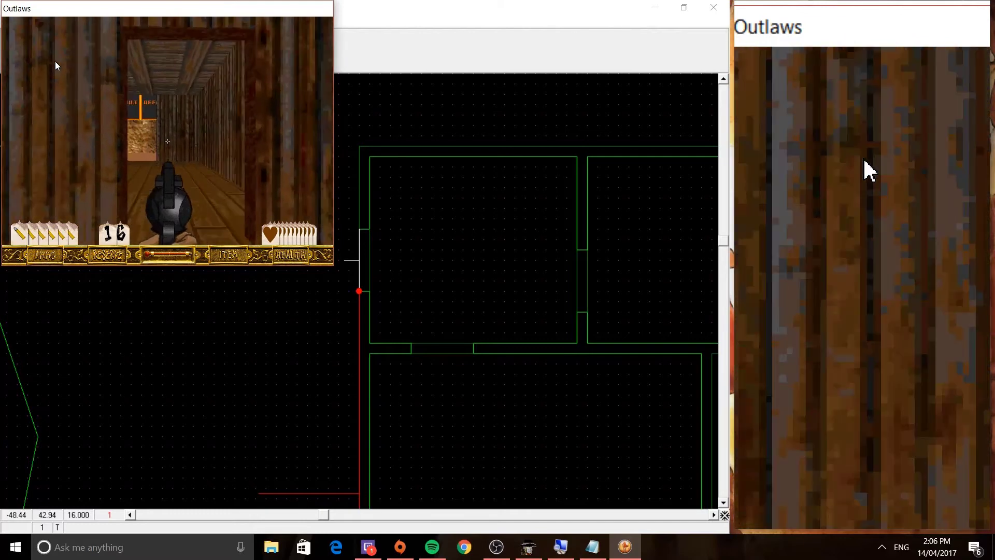
{"action": "key", "text": "Left"}
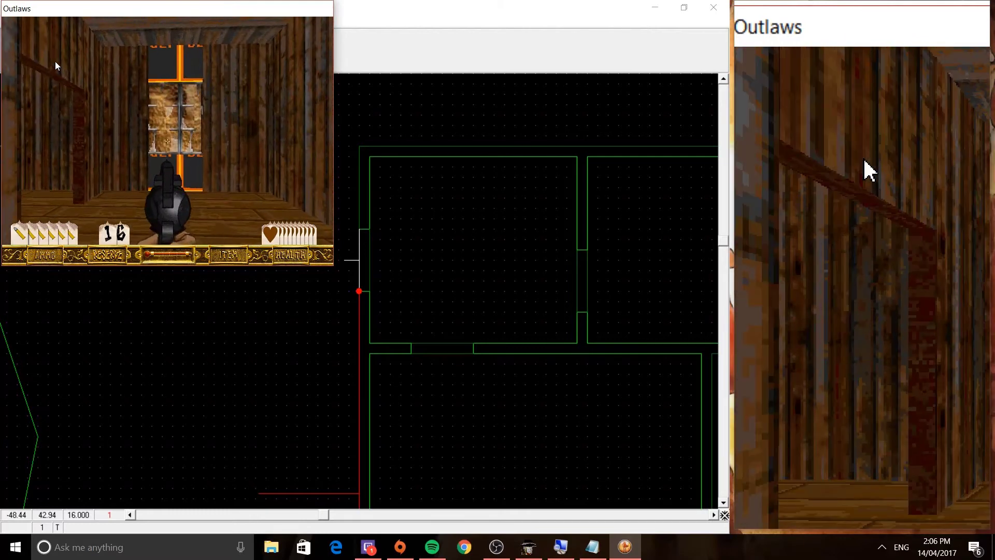